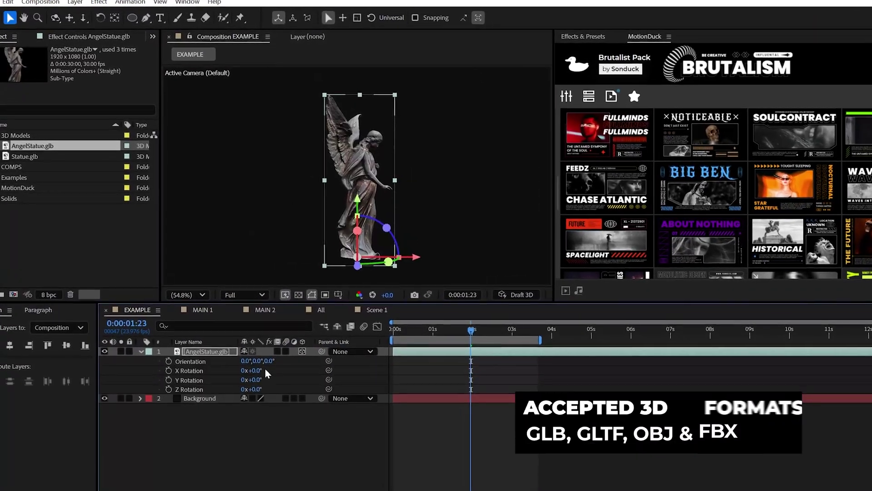
Turn the AngelStatue.glb model to 87° on its Y axis in the EXAMPLE composition
left_click_drag(257, 379, 299, 371)
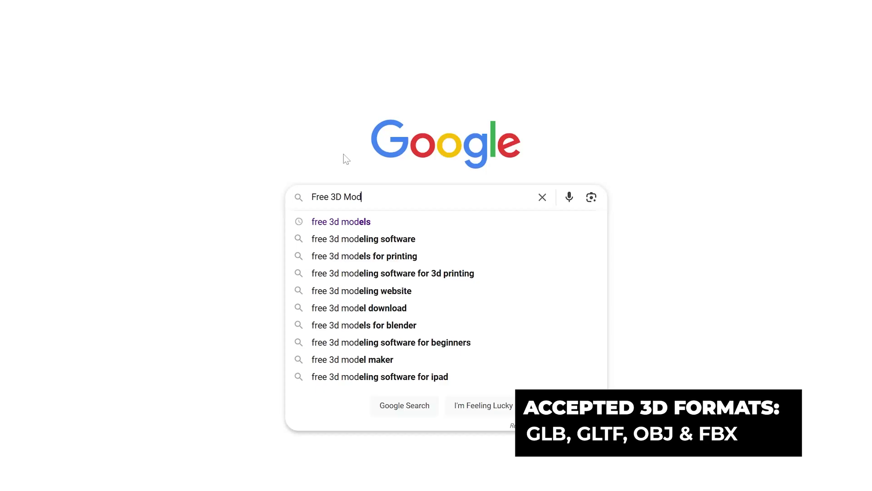
Switch to Google and search for "Free 3D Models", then browse the result pages
type("els")
key("Return")
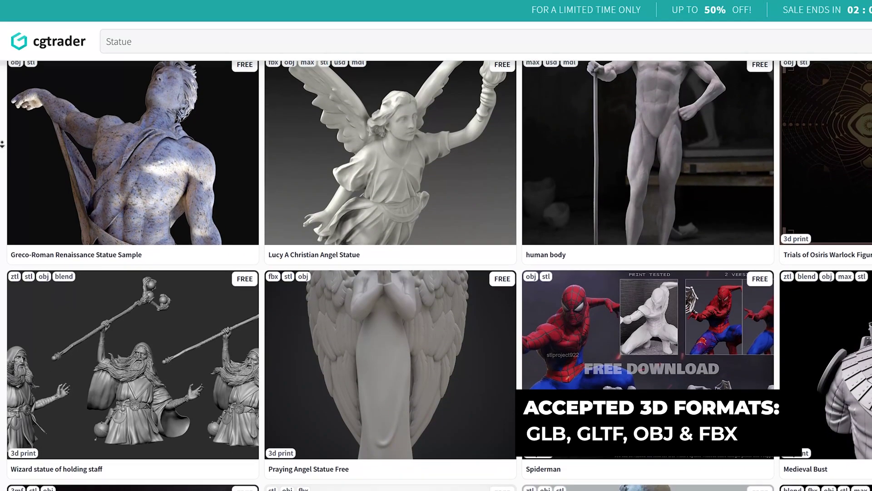
scroll(3, 145, "down", 3)
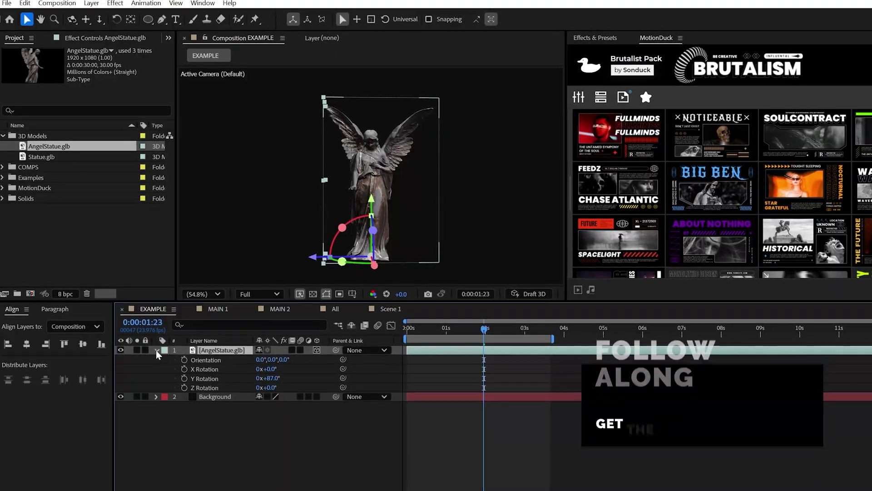
Switch to After Effects, scale up the AngelStatue.glb layer and adjust its rotation
left_click(156, 350)
left_click(157, 350)
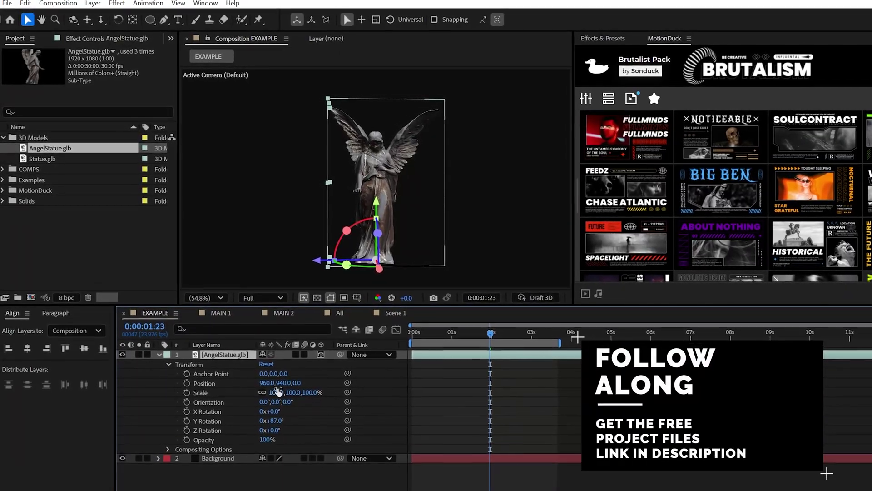
left_click_drag(277, 391, 574, 389)
left_click_drag(276, 428, 276, 430)
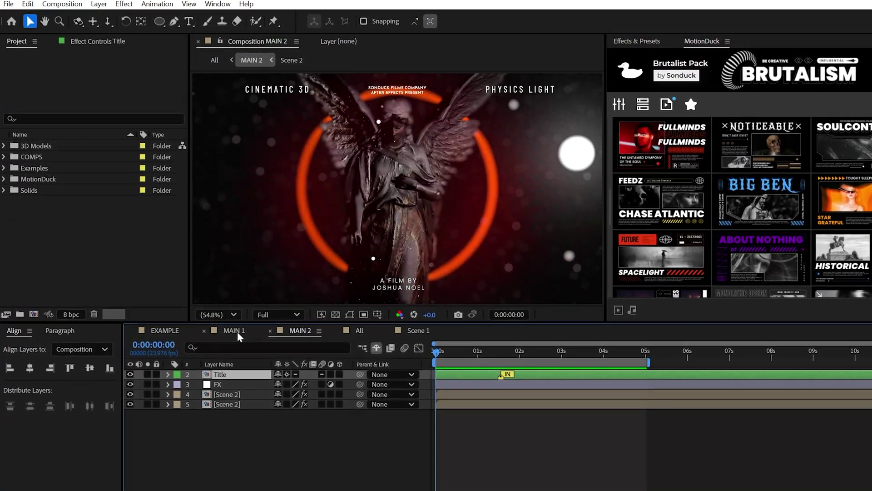
Open the MAIN 1 composition and scrub through its opening seconds
left_click(233, 330)
left_click_drag(489, 353, 466, 355)
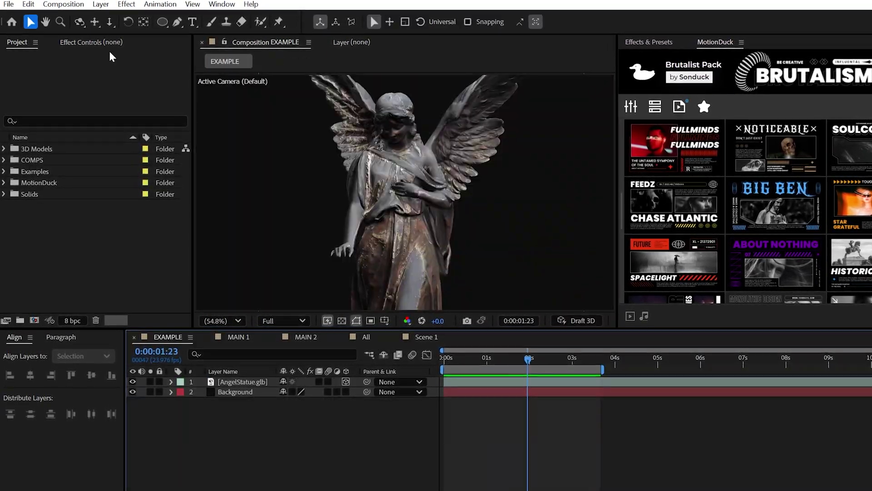
Add a Point light with Falloff set to None to the EXAMPLE composition
left_click(101, 4)
left_click(308, 46)
left_click(217, 193)
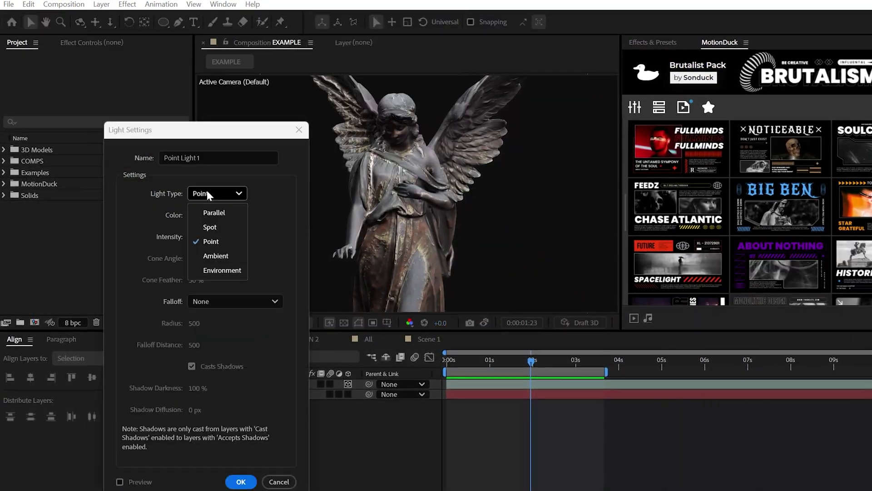
left_click(242, 486)
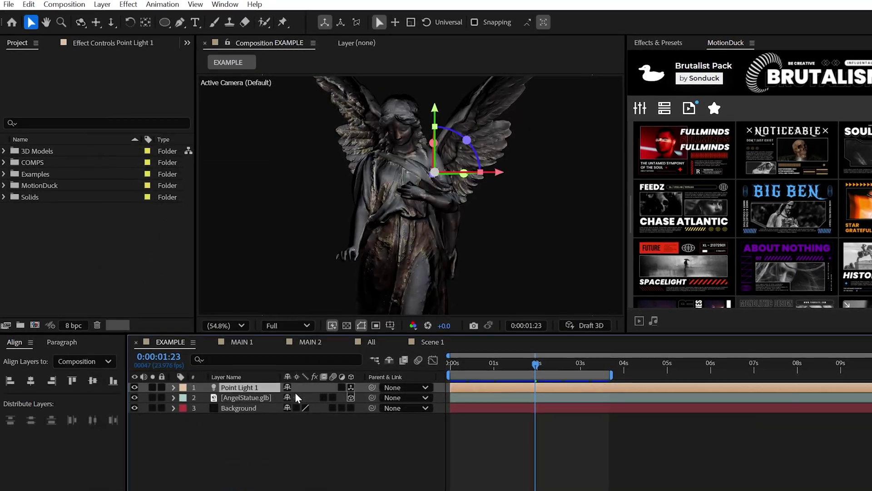
Toggle Point Light 1's visibility to compare the lighting, and inspect the AngelStatue.glb layer's properties
left_click(134, 386)
left_click(134, 387)
left_click(134, 387)
left_click(134, 387)
left_click(135, 390)
left_click(135, 390)
left_click(176, 403)
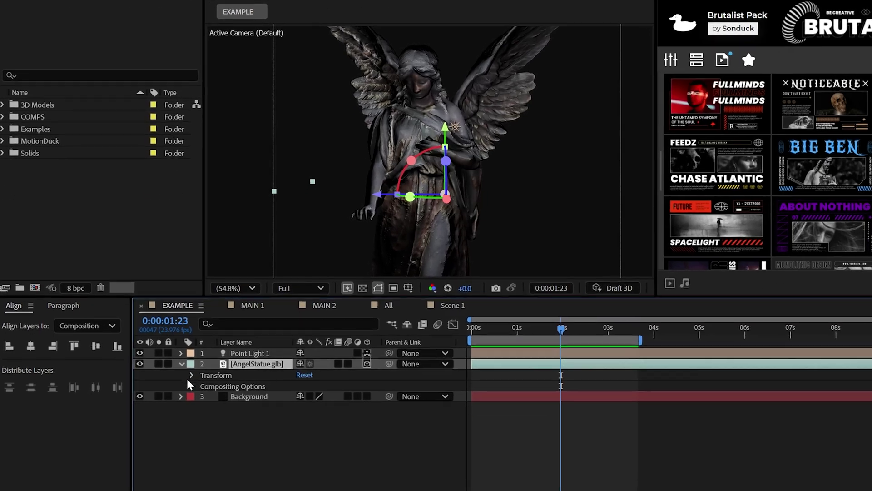
left_click(188, 424)
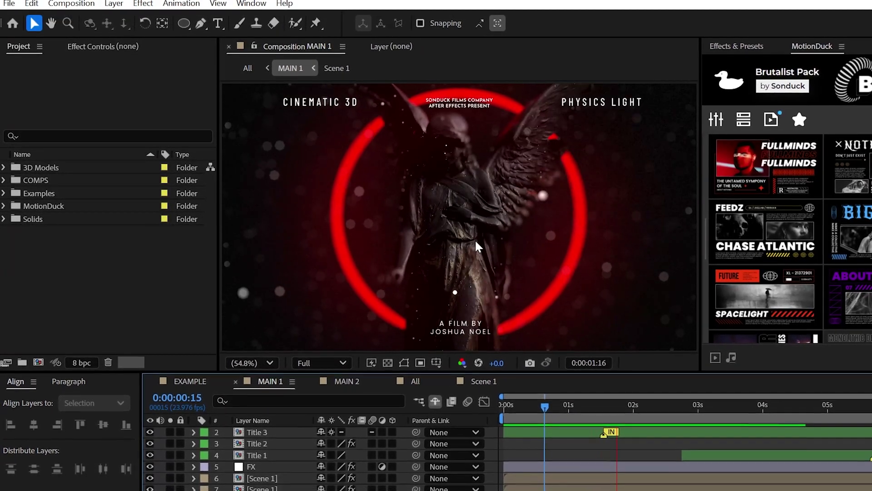
Try moving Point Light 1 in the EXAMPLE composition by changing its Position value
left_click(190, 379)
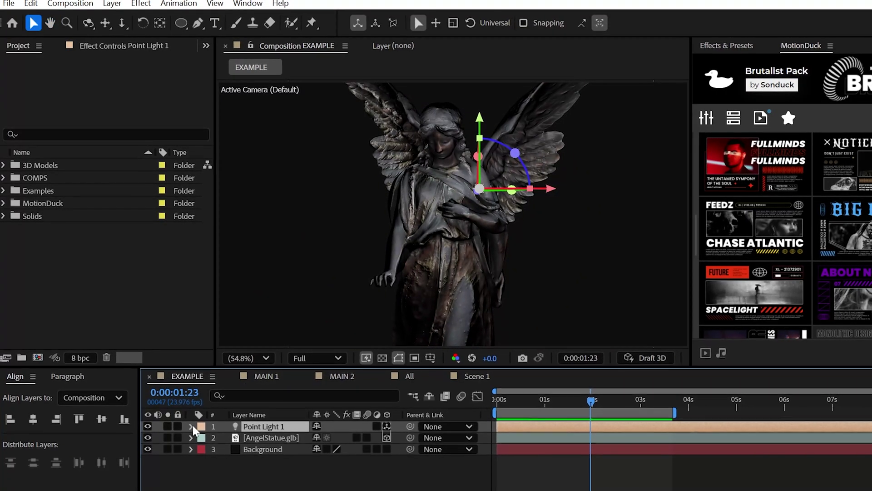
left_click(190, 427)
left_click(204, 437)
left_click_drag(316, 446, 372, 440)
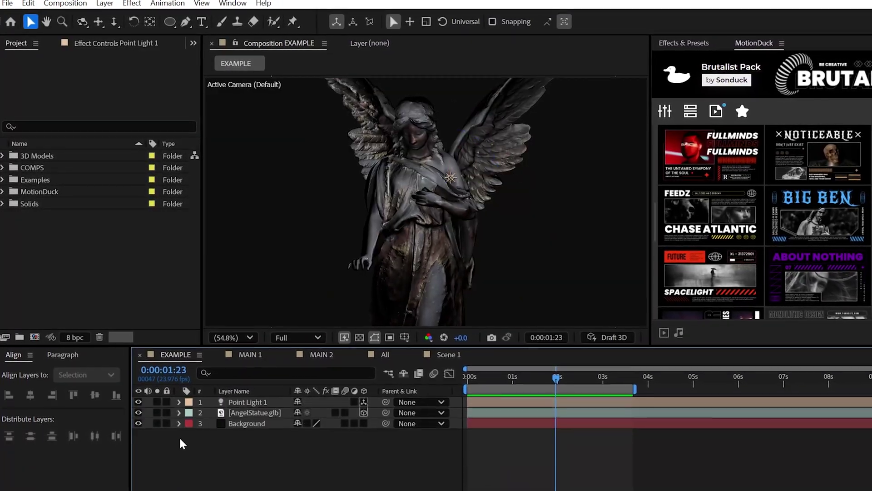
Add a 3D null object to the EXAMPLE composition and parent Point Light 1 to it
left_click(106, 4)
mouse_move(109, 19)
left_click(318, 74)
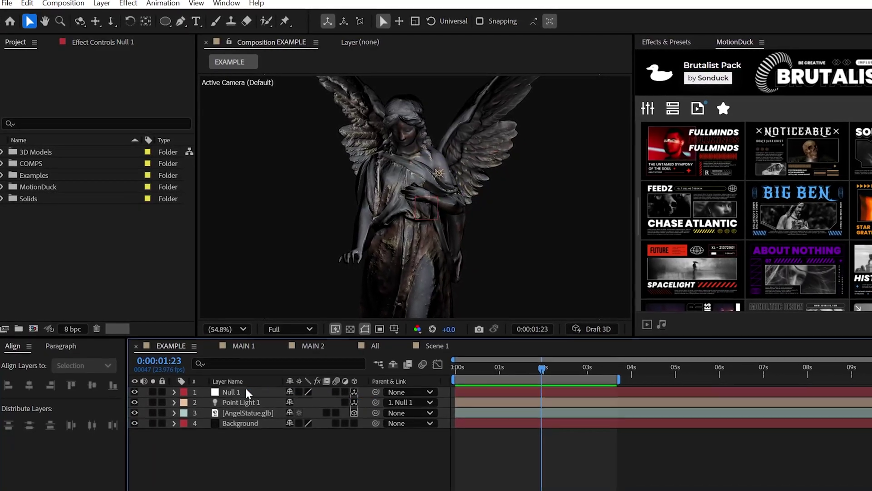
Drive Null 1's Y Rotation with the expression time*200 and preview the orbiting light
left_click(246, 392)
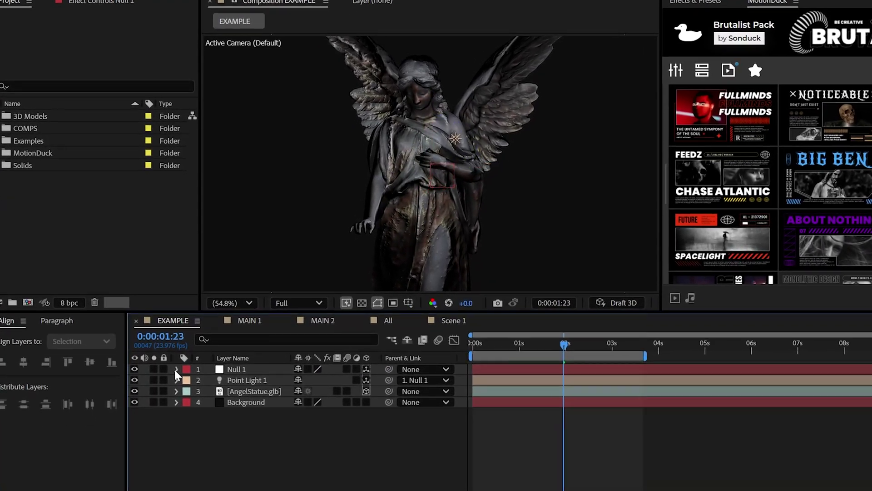
left_click(174, 384)
left_click(191, 367)
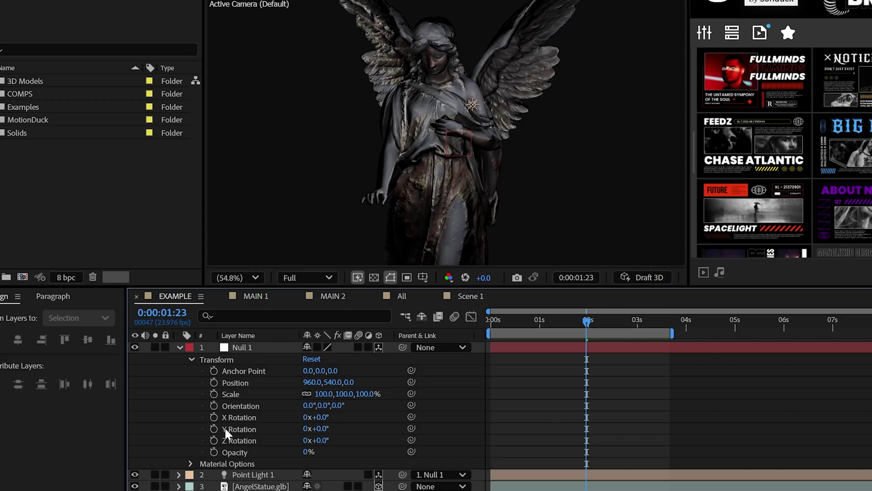
type("time*200")
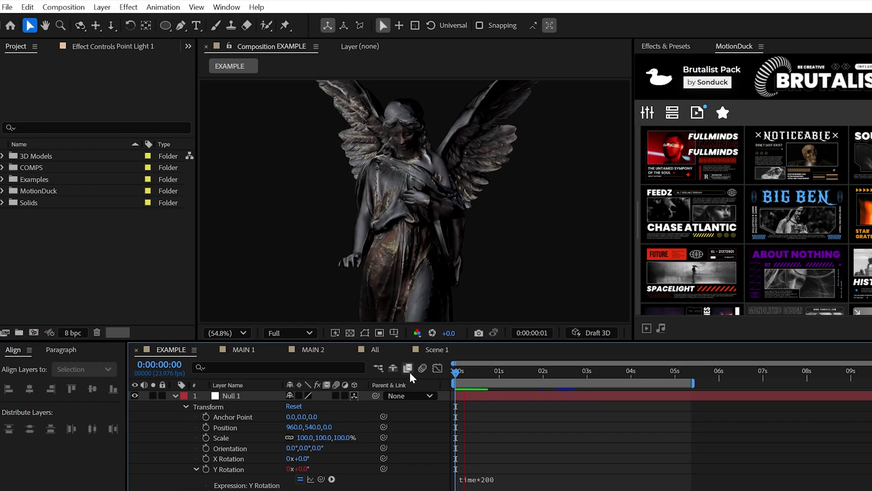
key("space")
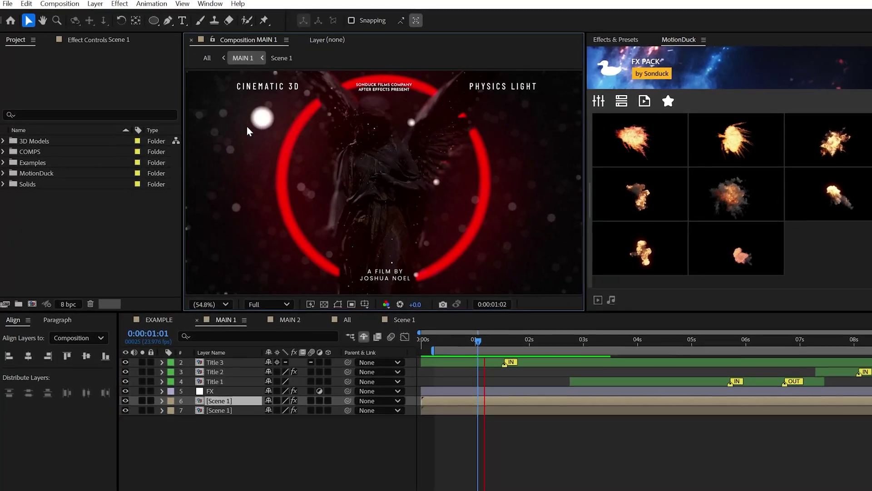
Draw a small white circle without a stroke over the statue in the EXAMPLE composition and make its layer 3D
key("space")
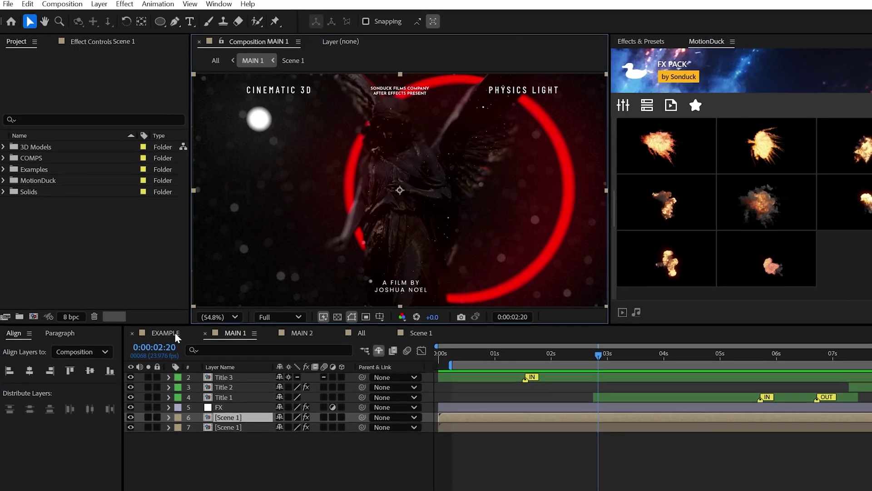
left_click(166, 333)
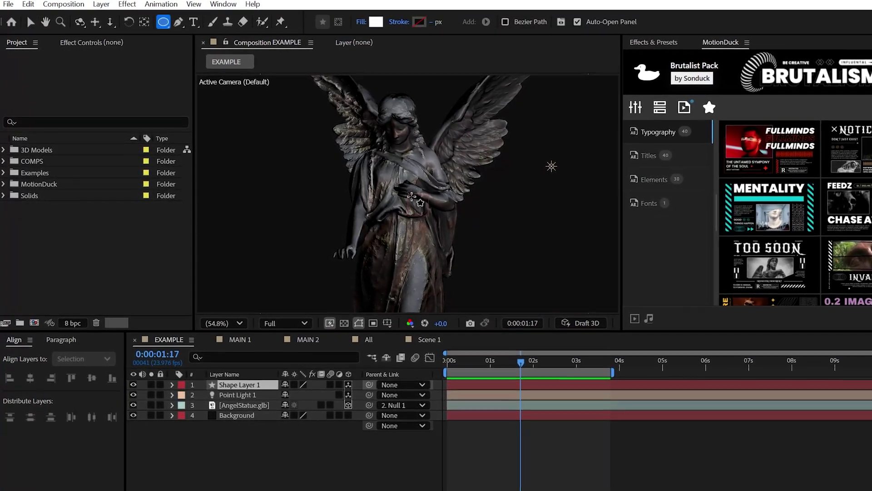
left_click_drag(385, 174, 408, 197)
left_click(352, 389)
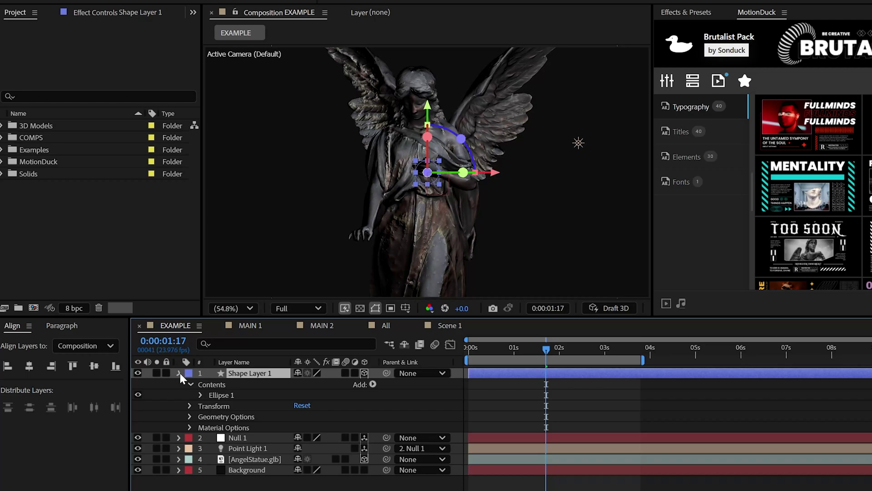
Place Shape Layer 1's circle on Point Light 1, matching the light's Z position of -1076.7
left_click(179, 373)
left_click(179, 395)
left_click(189, 405)
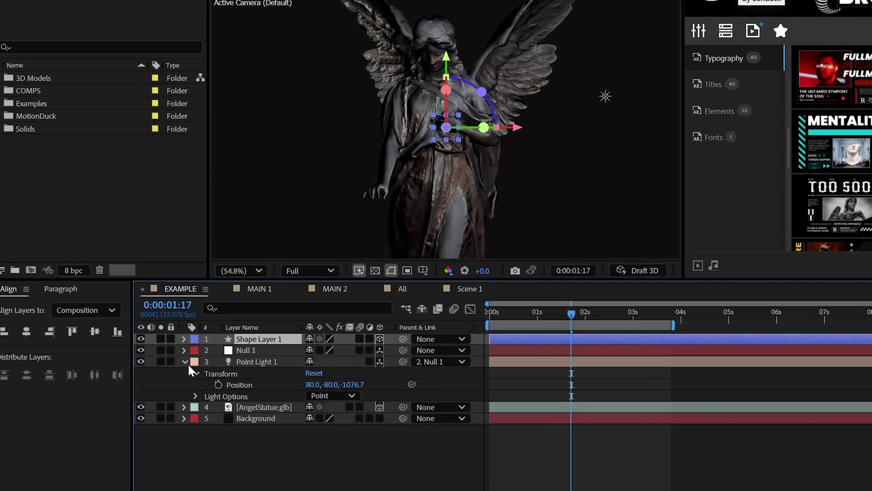
key("Return")
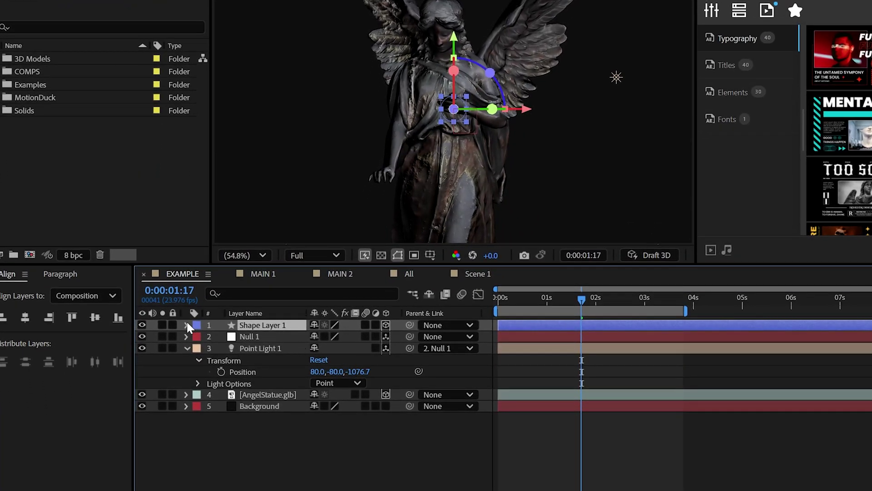
key("p")
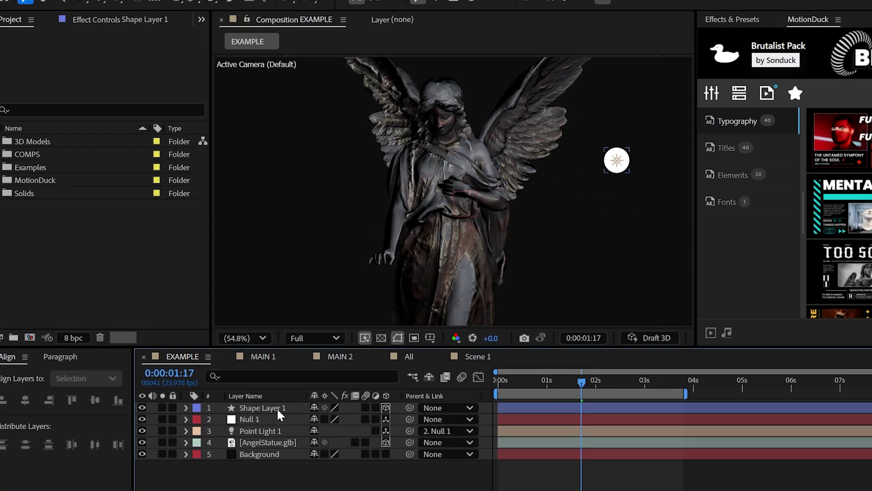
Parent Shape Layer 1 to Null 1
left_click_drag(410, 409, 269, 421)
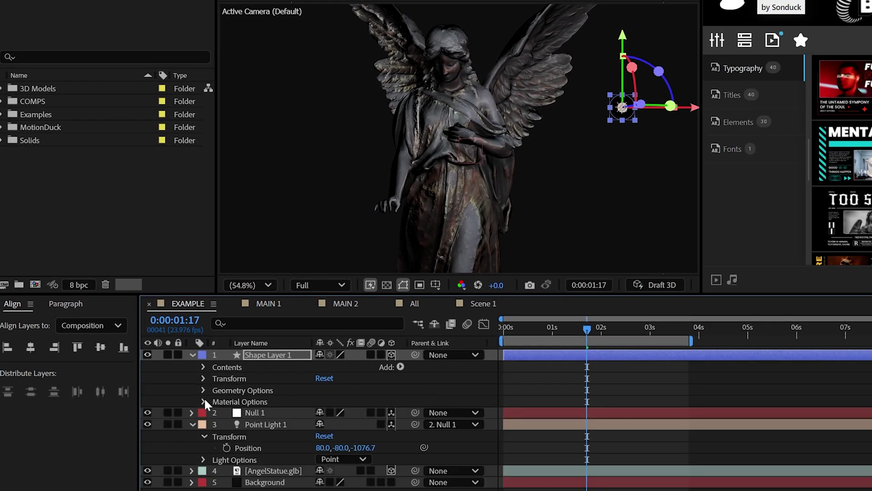
Turn off Accepts Lights in Shape Layer 1's Material Options
left_click(203, 401)
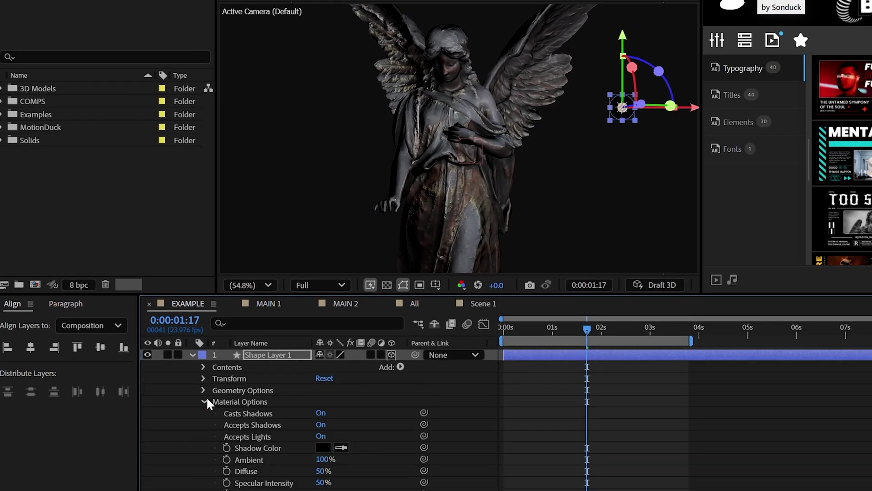
left_click(327, 436)
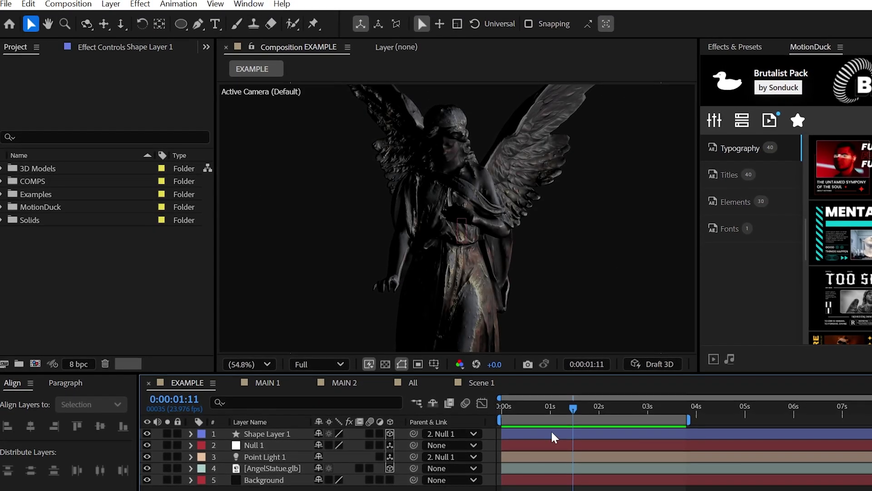
left_click(532, 406)
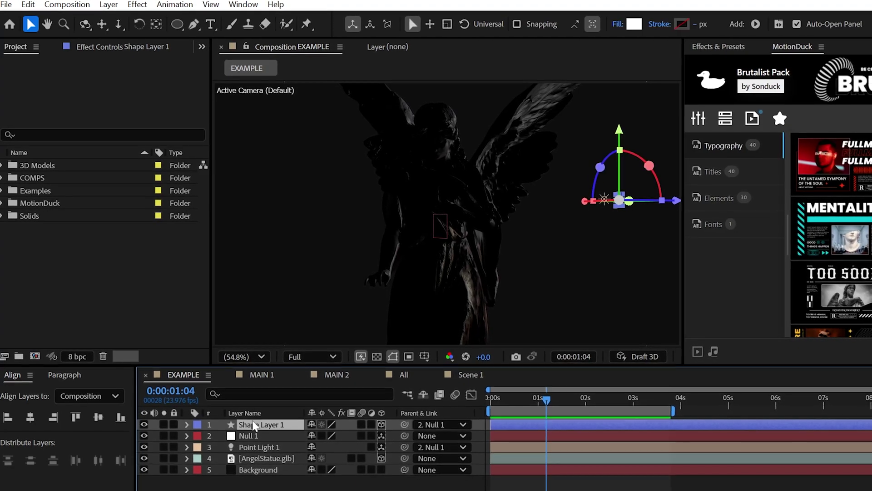
Set Shape Layer 1's auto-orientation to Orient Towards Camera
left_click(110, 8)
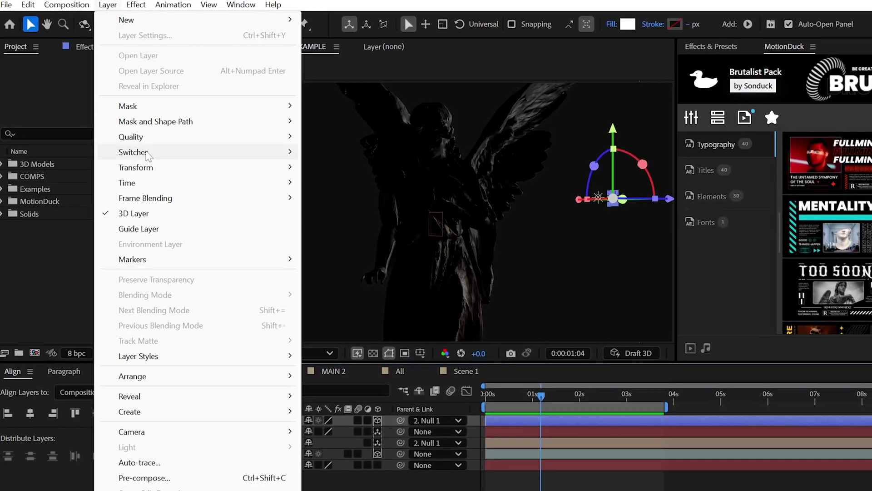
mouse_move(154, 172)
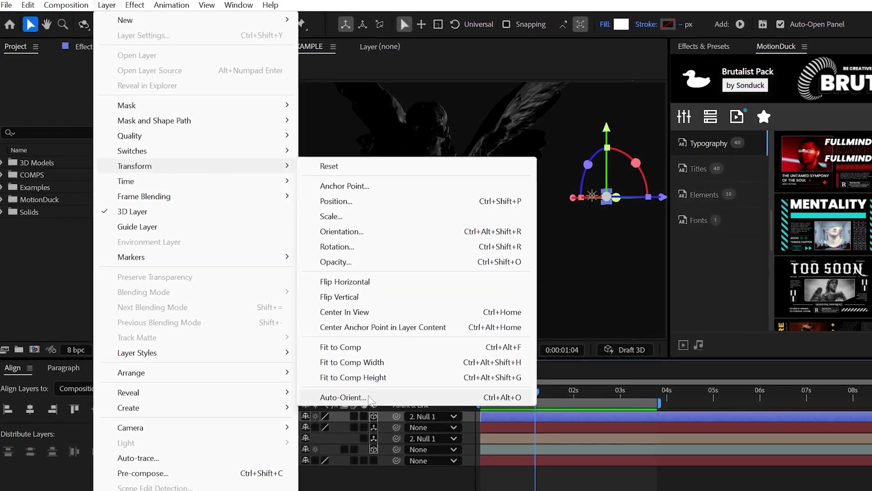
left_click(369, 399)
left_click_drag(740, 360, 262, 218)
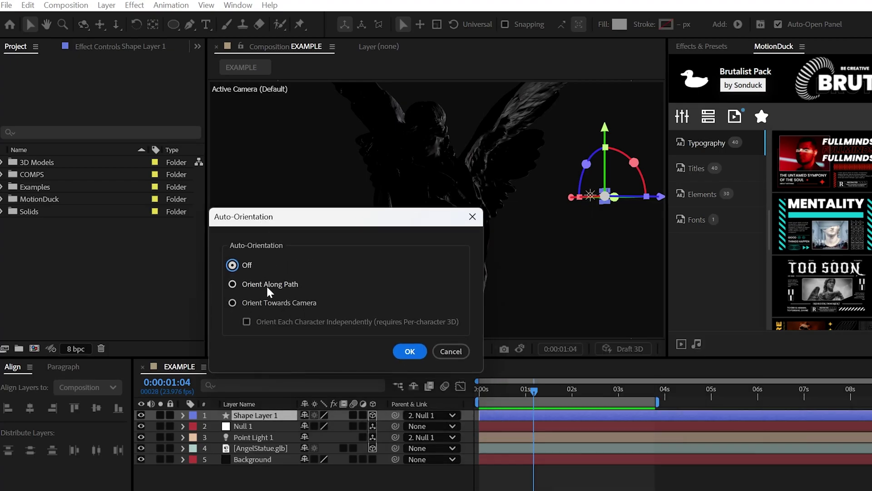
left_click(273, 302)
left_click(410, 351)
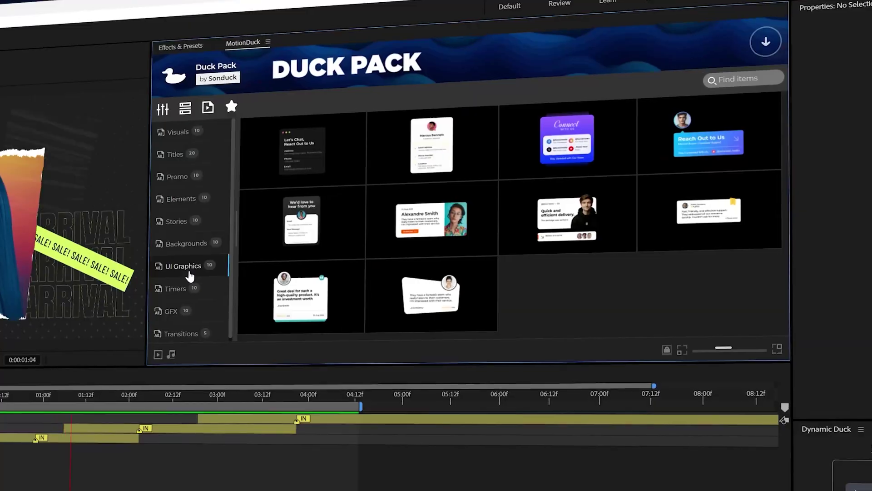
left_click(175, 288)
left_click(164, 317)
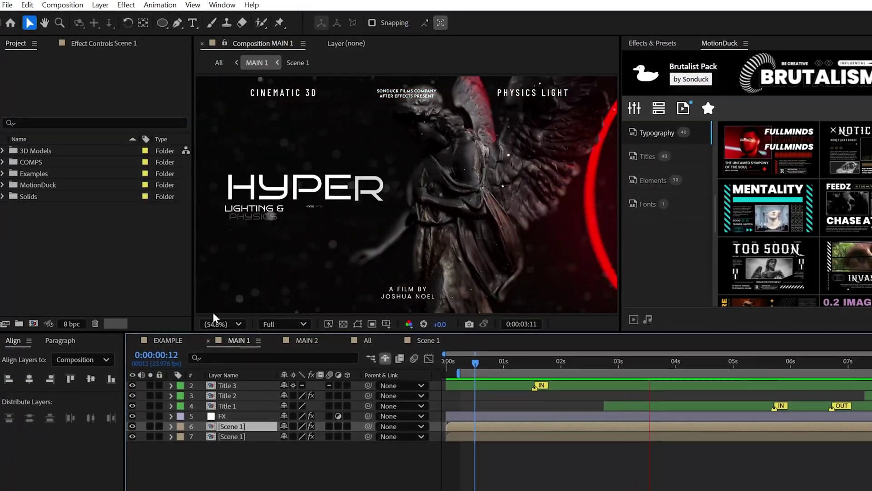
Show the title/action safe guides in EXAMPLE and draw a large centred circle with a red 38 px stroke and no fill
left_click(190, 341)
left_click(162, 22)
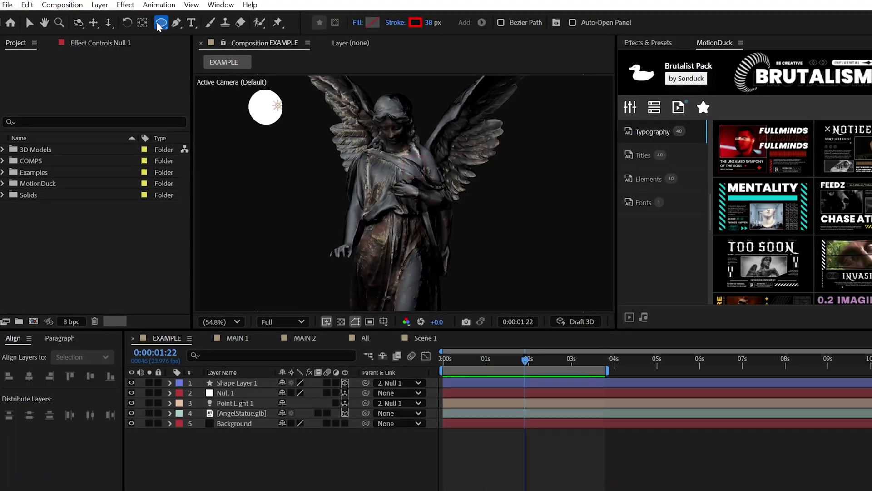
key("apostrophe")
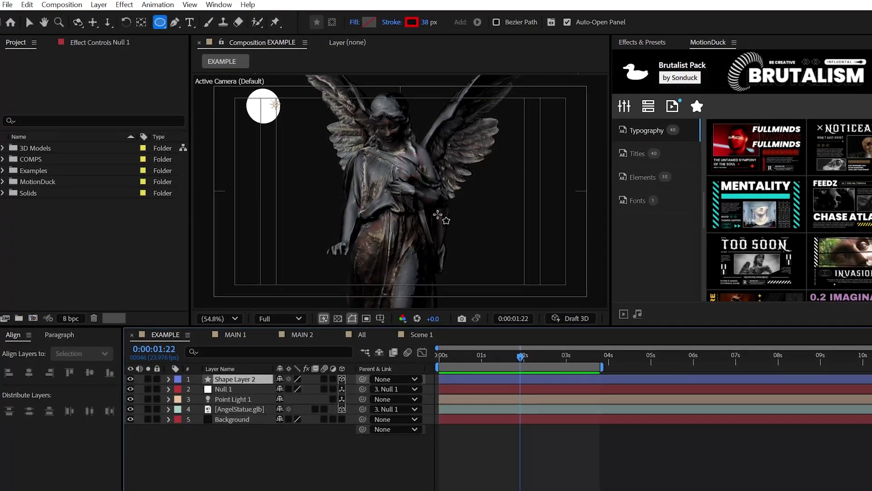
mouse_move(401, 194)
left_mouse_down()
mouse_move(459, 255)
mouse_move(463, 303)
mouse_move(496, 305)
left_mouse_up()
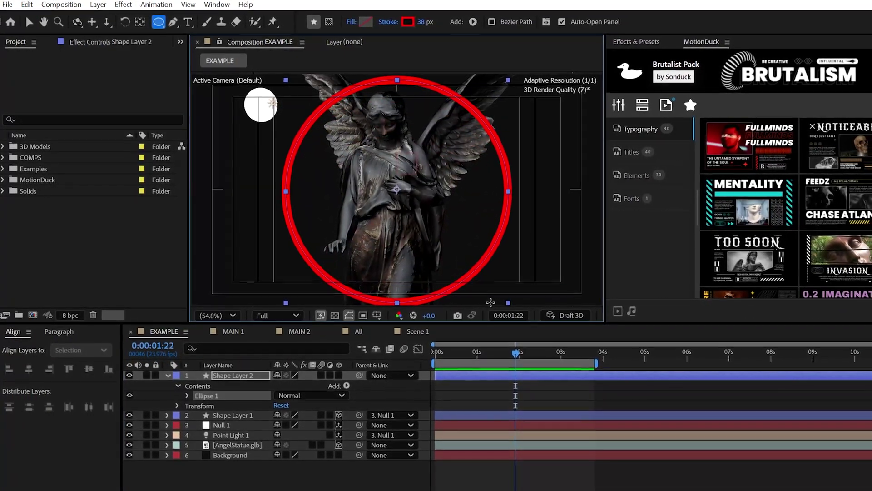
Hide the guides, make the red ring layer 3D, and push it behind the statue at Z position 1260 with 156% scale
key("apostrophe")
left_click(339, 376)
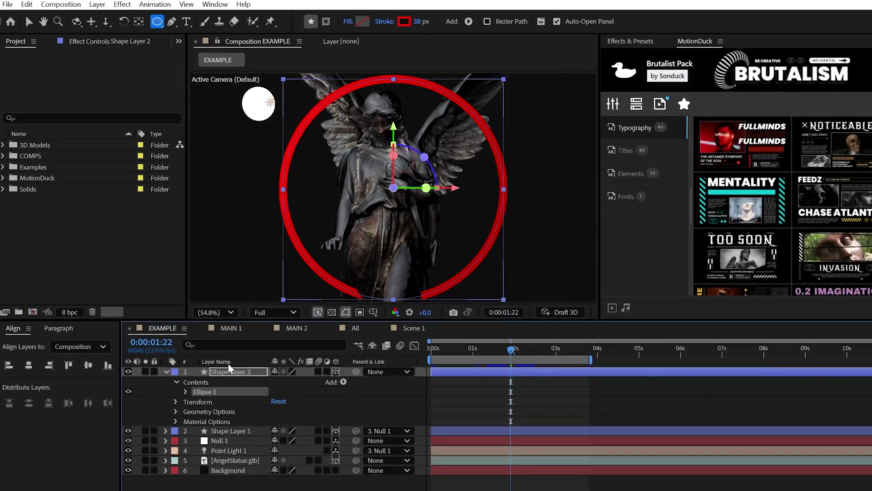
key("p")
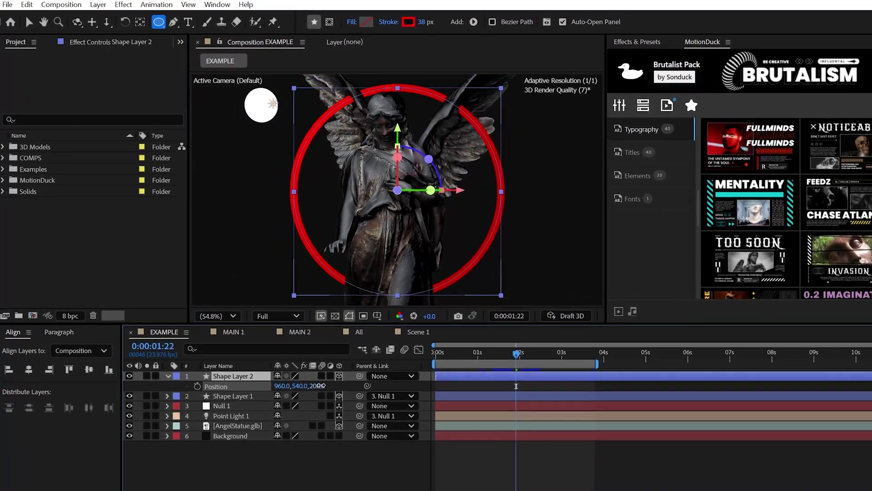
left_click_drag(321, 386, 330, 395)
key("s")
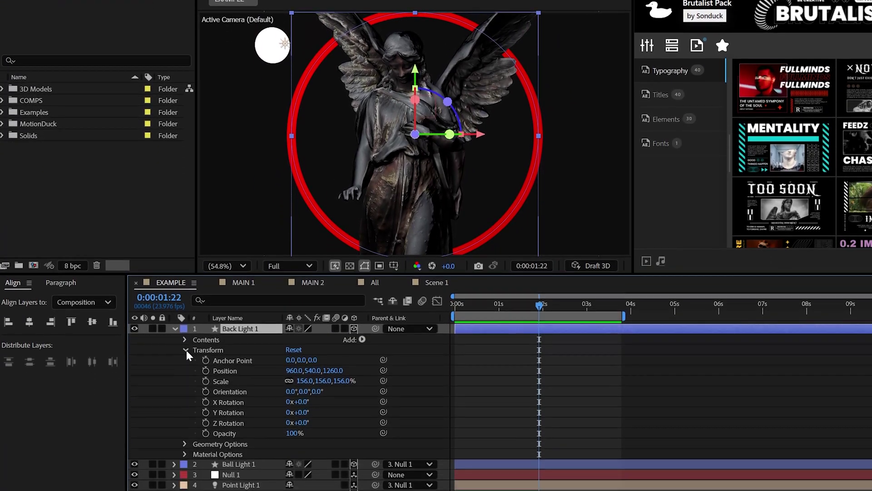
Turn off Accepts Lights in Back Light 1's Material Options and collapse the layer
left_click(185, 415)
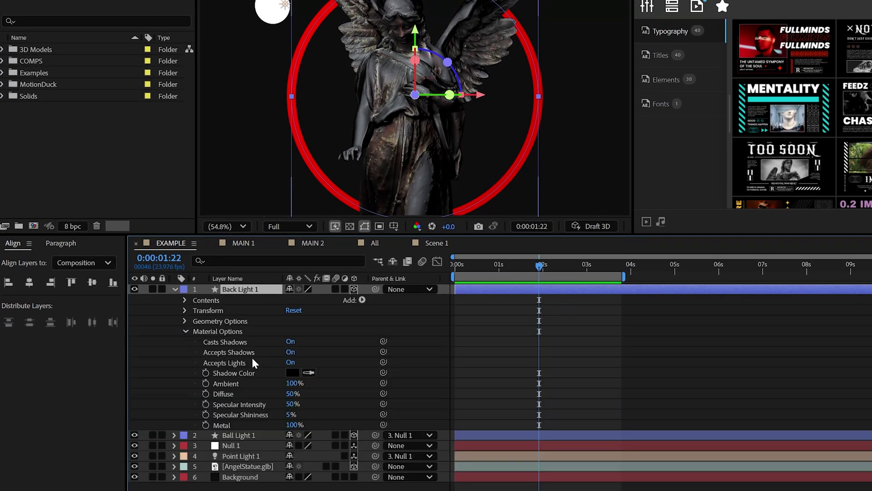
left_click(184, 332)
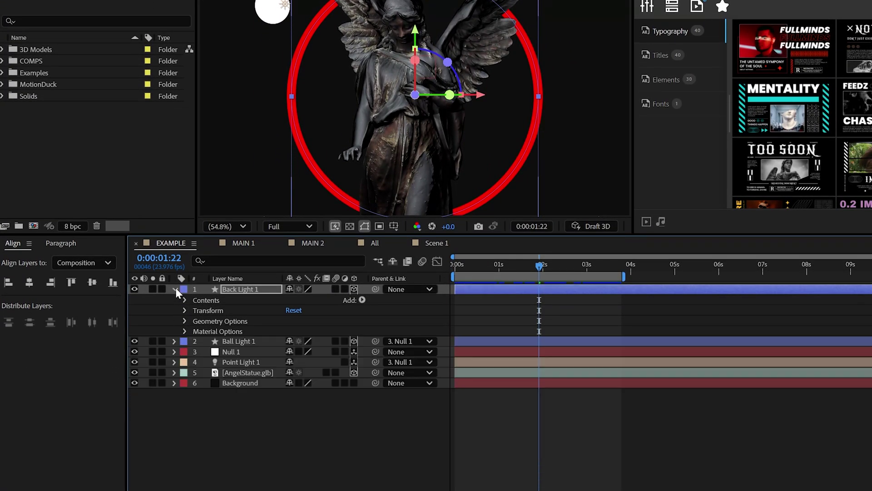
left_click(176, 289)
Create Point Light 2 as a red point light at 100% intensity with no falloff
left_click(102, 0)
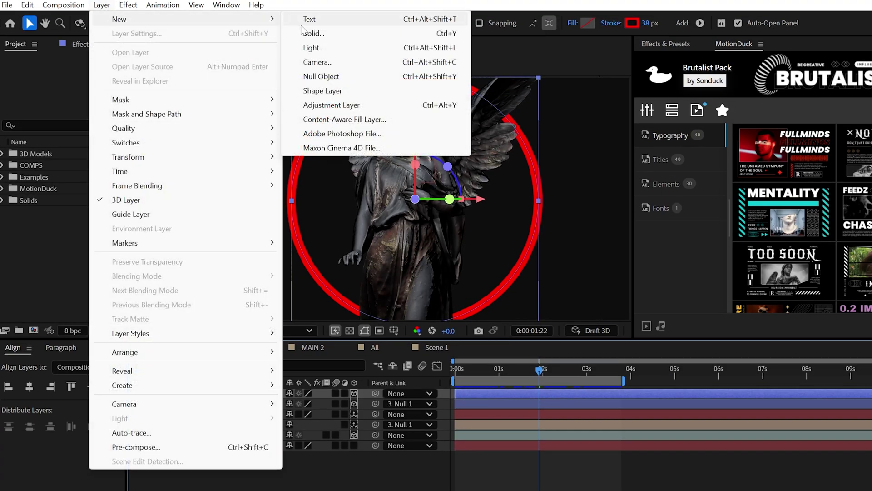
left_click(313, 48)
left_click(231, 233)
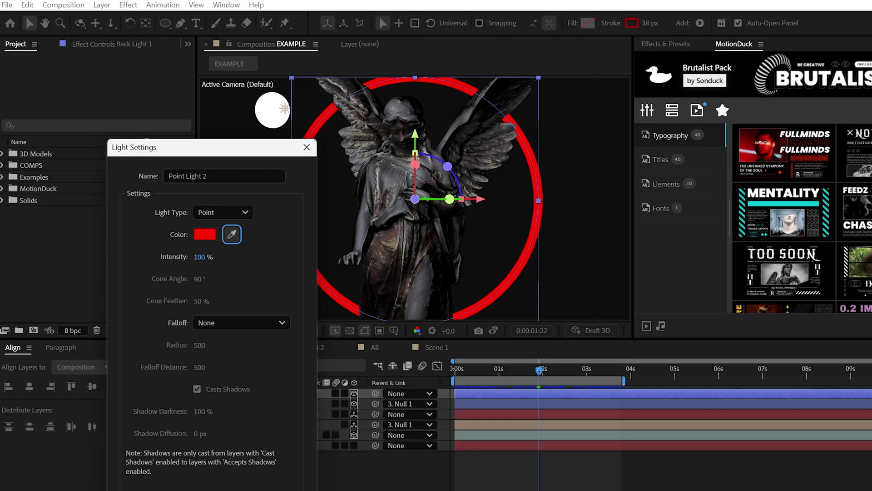
key("Return")
Display two views including a Top view, and move Point Light 2 behind the statue to position 1040, 20, 523.3
left_click_drag(635, 263, 850, 295)
left_click(831, 331)
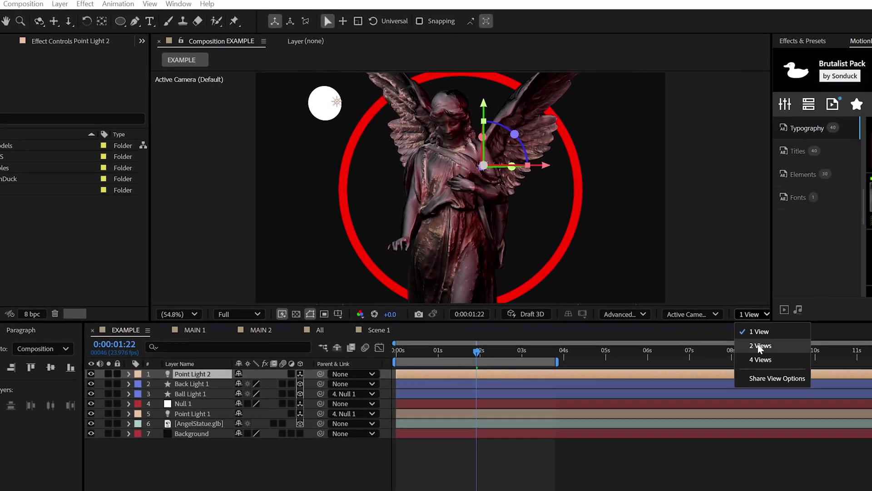
left_click(759, 345)
left_click(128, 374)
left_click(130, 381)
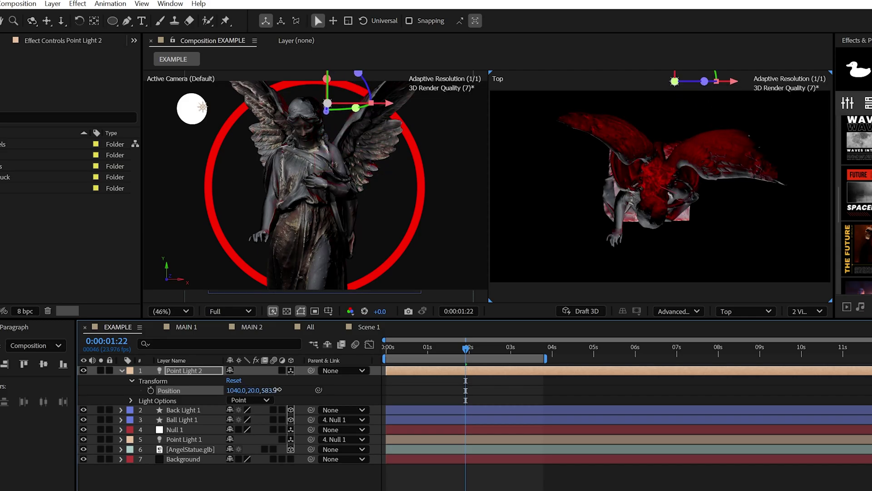
Set Point Light 2's intensity to 100% in its Light Options
left_click(131, 400)
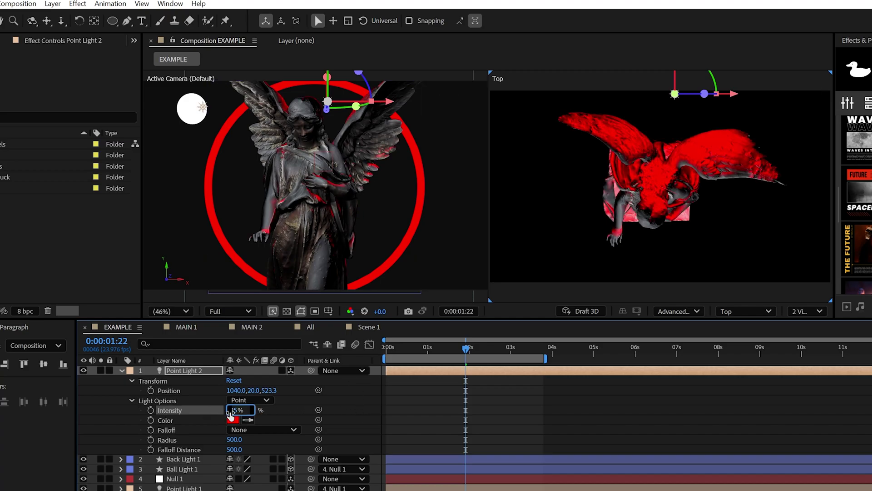
type("100")
left_click(287, 450)
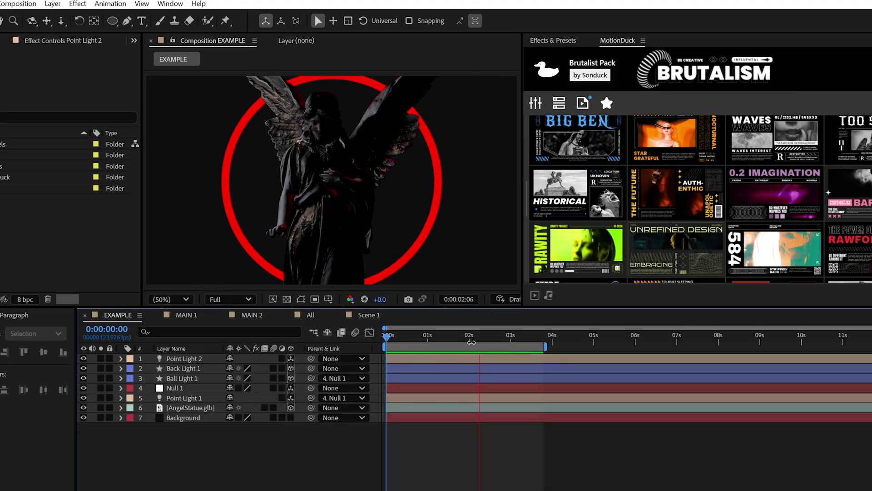
Add an environment light named Environment Light 1 at 100% intensity with shadows cast
left_click(53, 4)
mouse_move(68, 15)
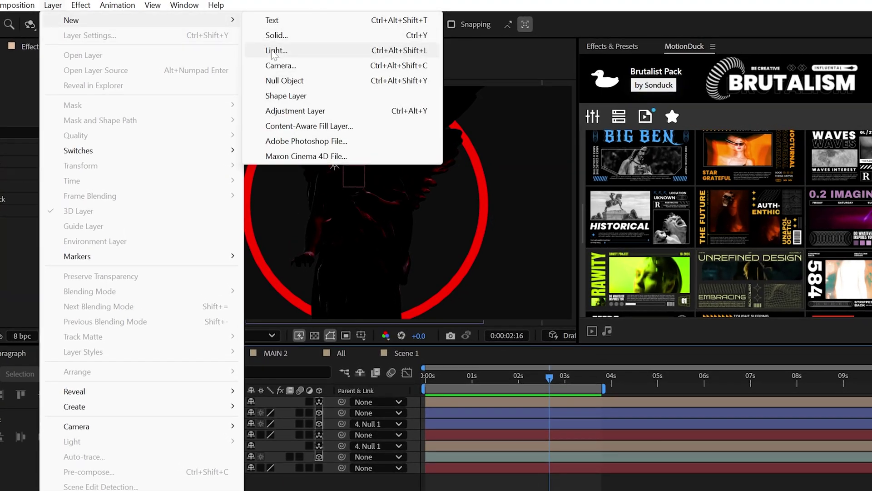
left_click(254, 46)
left_click(202, 146)
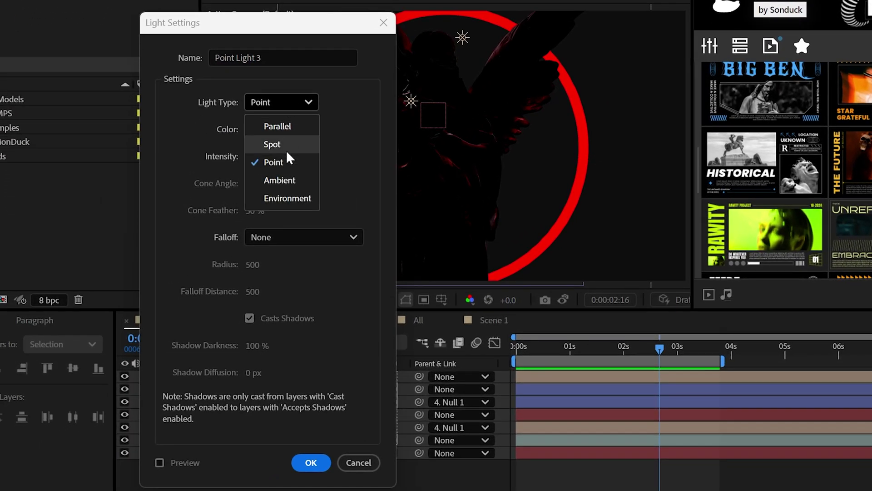
left_click(310, 462)
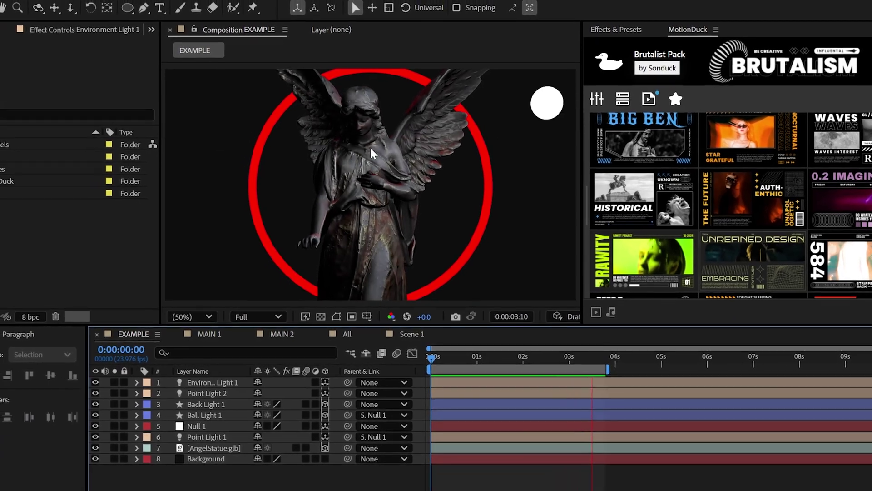
Add an adjustment layer above the scene and apply a monochrome Noise effect of 6% to it
left_click(103, 8)
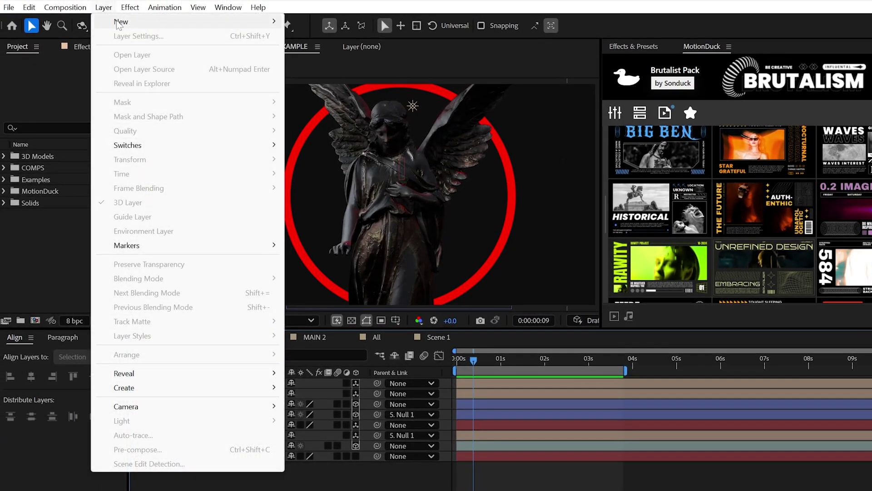
left_click(323, 108)
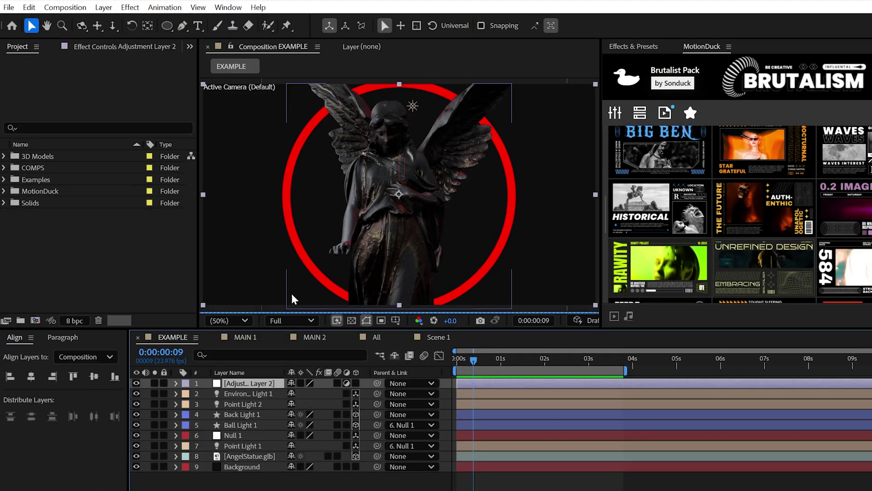
left_click(130, 8)
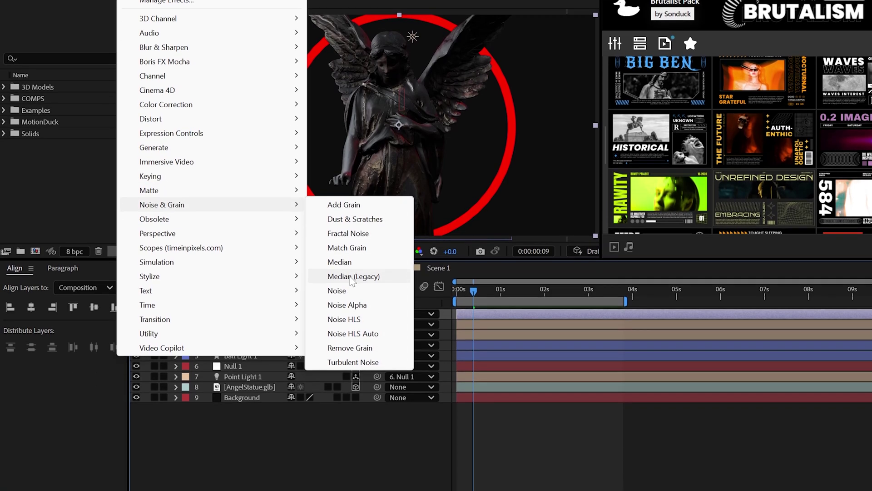
left_click(337, 360)
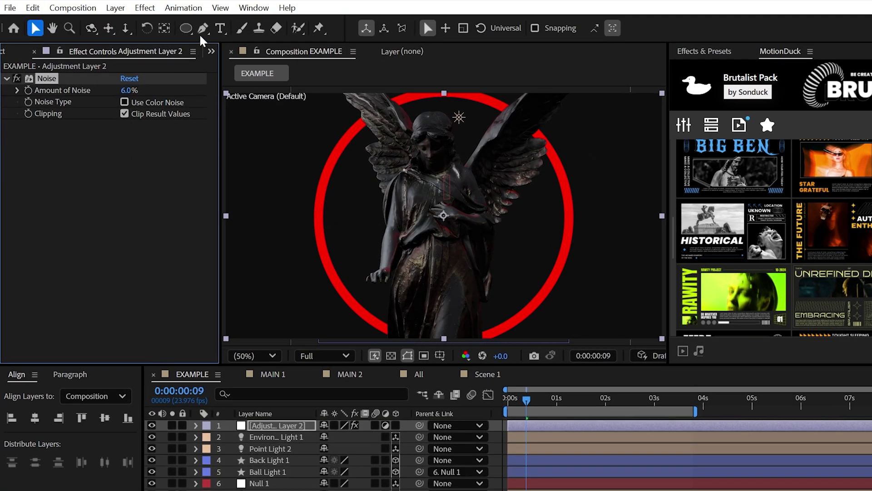
Apply a Glow effect to the adjustment layer with a radius of 45 and an intensity of 0.4
mouse_move(175, 383)
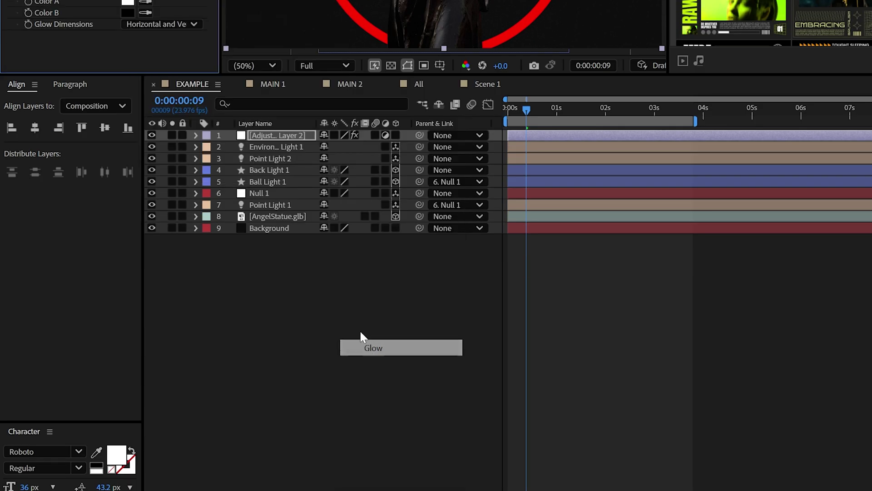
left_click(366, 347)
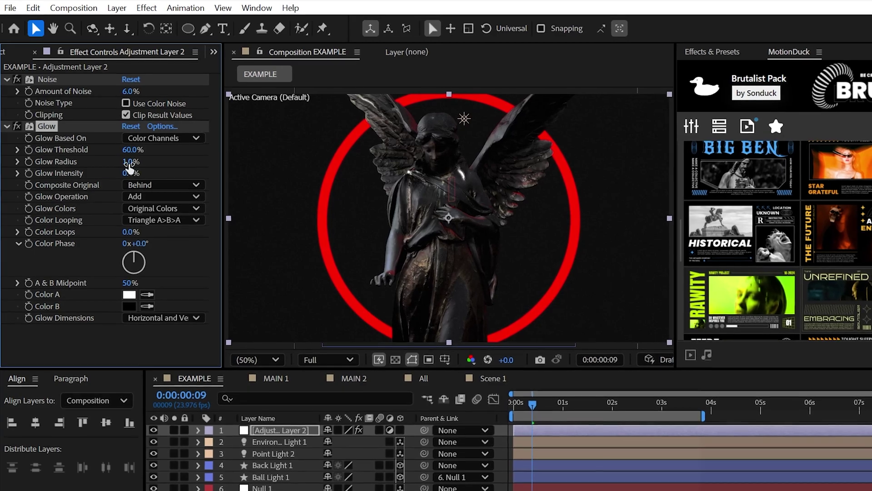
left_click(136, 163)
type("45")
key("Return")
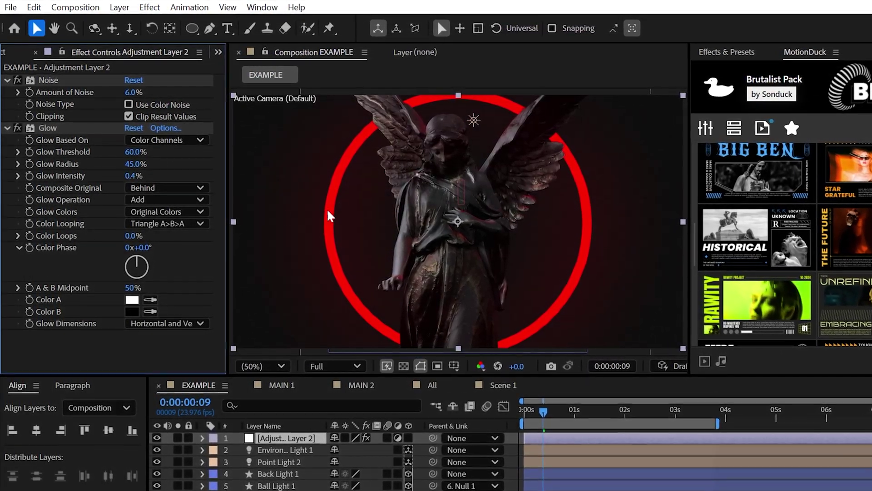
Duplicate the Glow effect twice on the adjustment layer and collapse all three copies
left_click(8, 128)
key("ctrl+d")
key("ctrl+d")
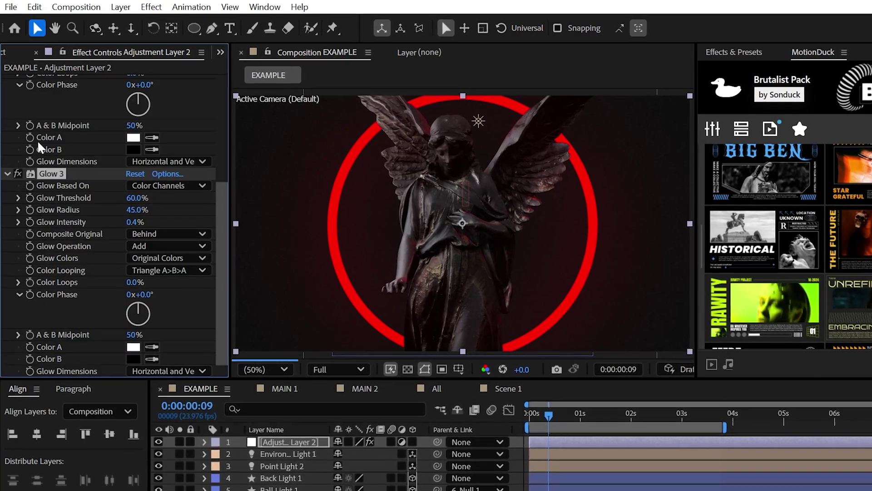
left_click(6, 160)
left_click(7, 141)
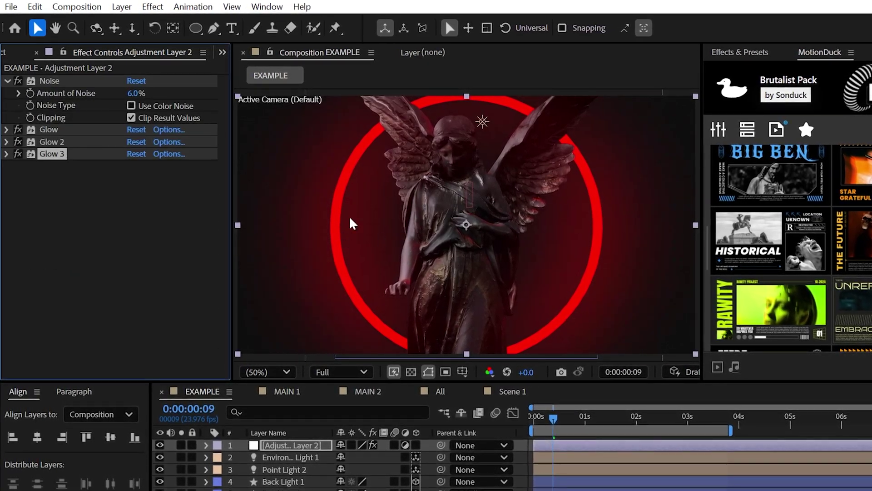
Apply a Posterize effect with a level of 10 to the adjustment layer and preview the animation
left_click(152, 7)
mouse_move(191, 398)
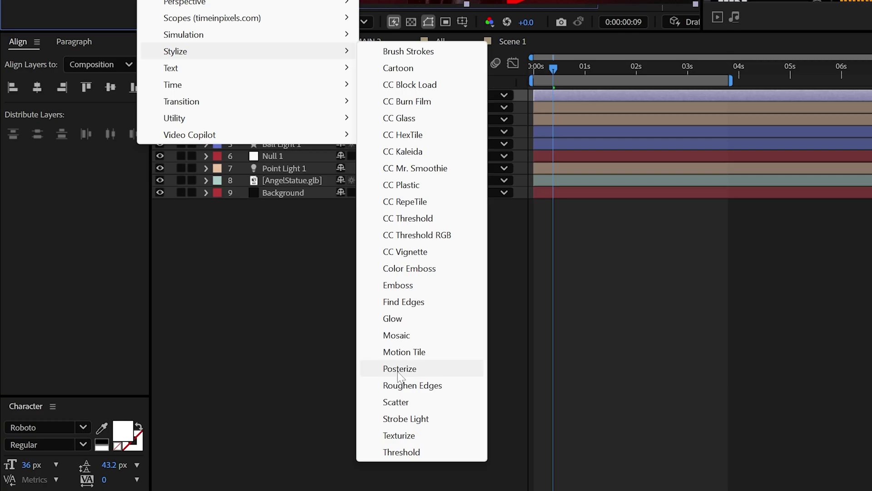
left_click(399, 369)
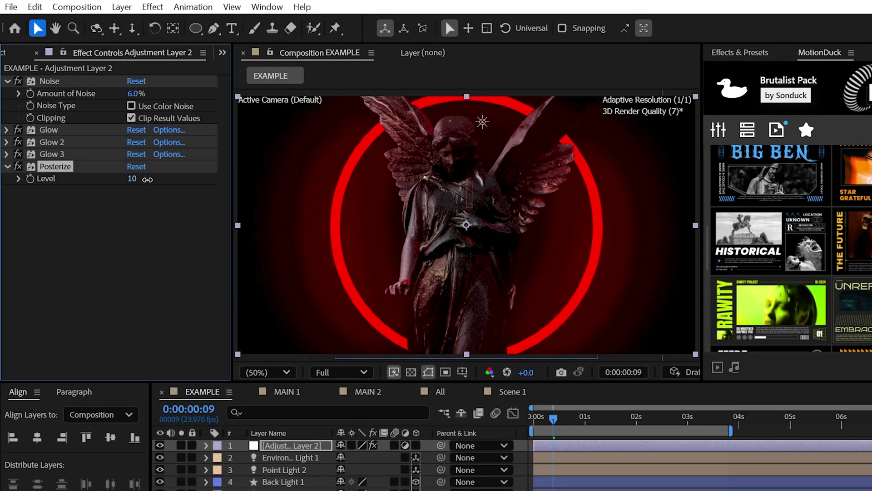
key("space")
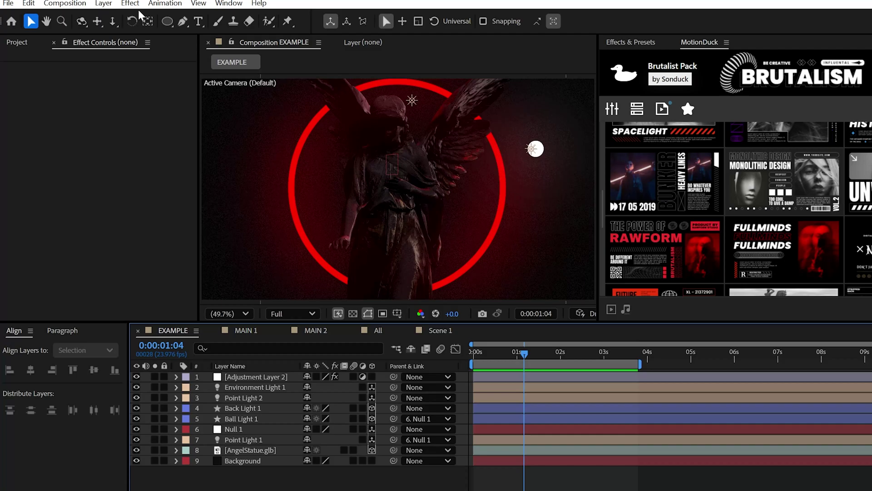
Create a two-node camera named Camera 1 with the 50 mm preset in the EXAMPLE composition
left_click(103, 7)
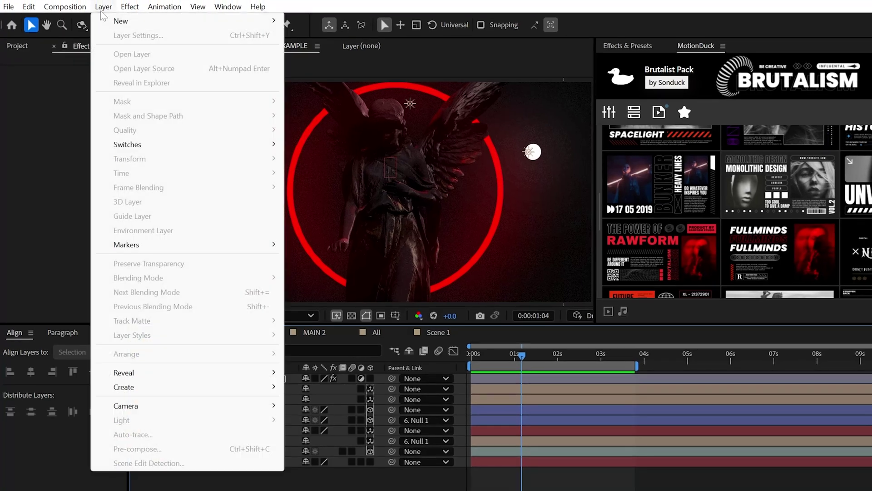
mouse_move(137, 21)
left_click(320, 64)
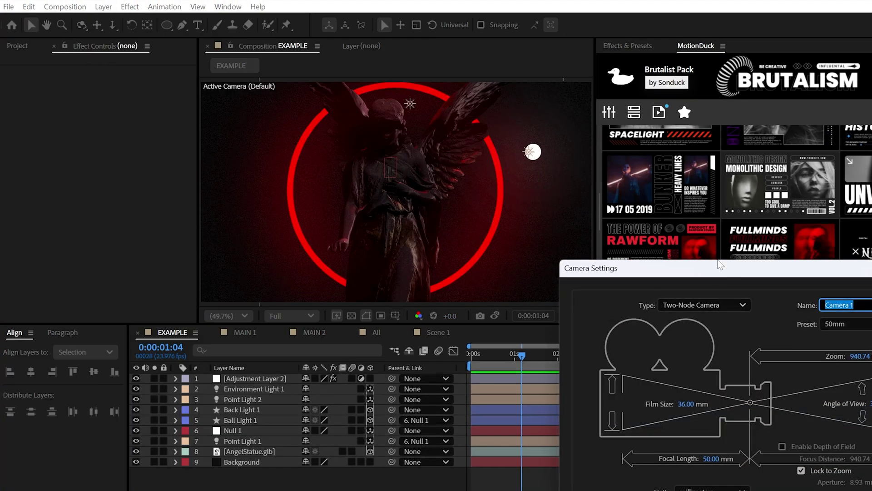
left_click_drag(720, 264, 293, 179)
left_click(433, 239)
left_click(489, 356)
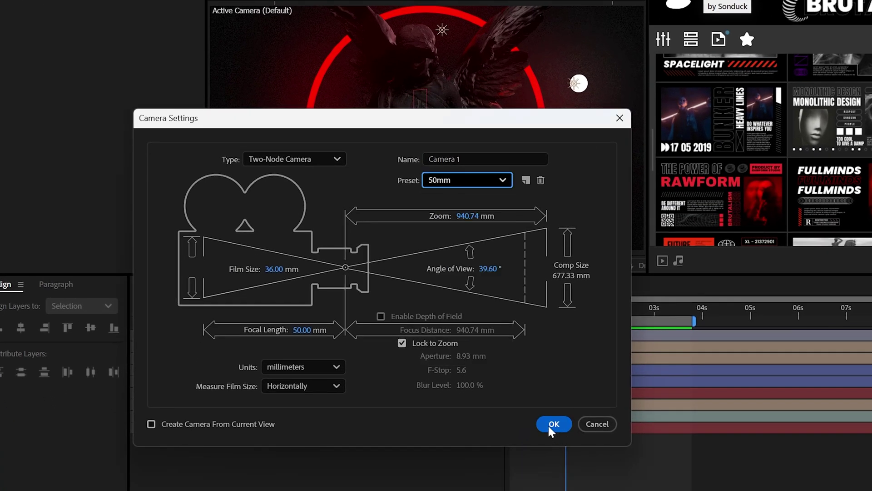
left_click(554, 425)
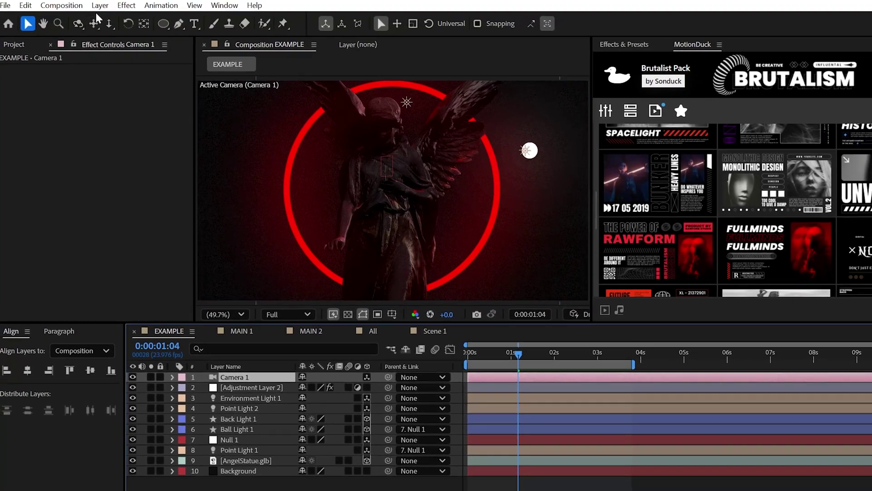
Create a 3D null object and parent Camera 1 to it
left_click(100, 5)
mouse_move(254, 19)
left_click(320, 77)
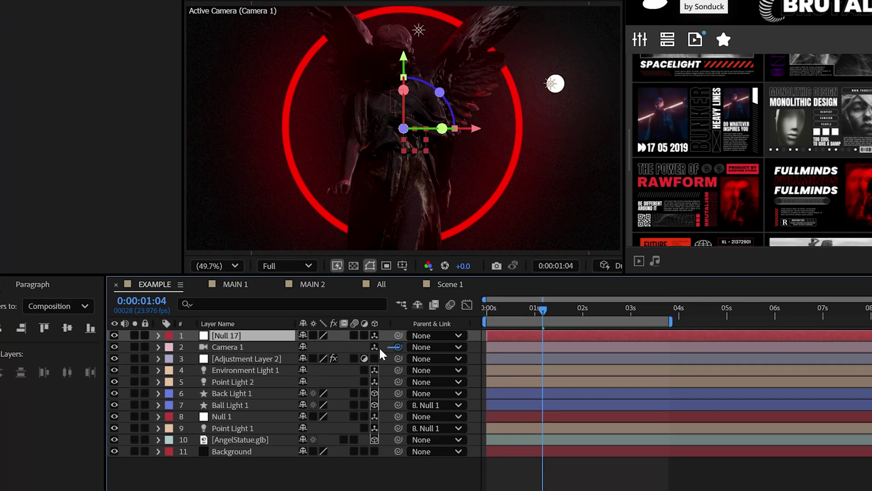
left_click_drag(363, 354, 231, 334)
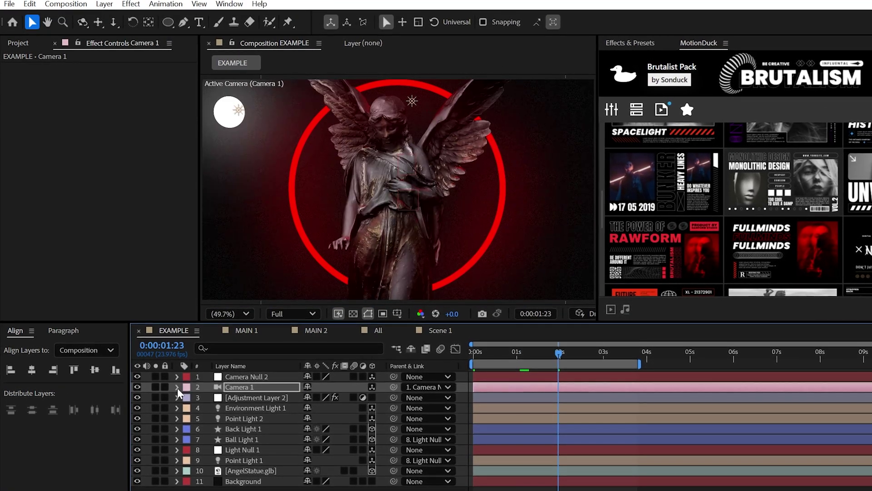
Add Point of Interest and Position keyframes to Camera 1 at 0:00:01:23
left_click(176, 387)
left_click(187, 398)
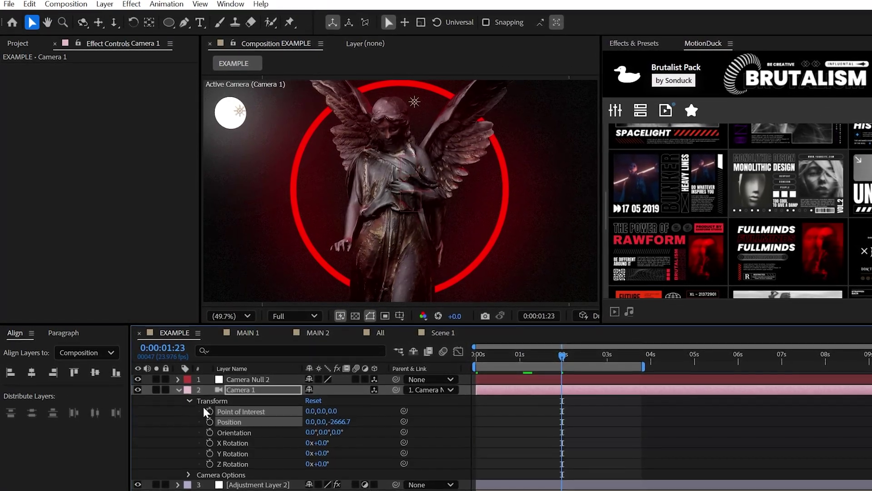
left_click(209, 412)
left_click(210, 420)
At 0:00:00:00, dolly Camera 1 to a different distance from the statue to keyframe the start of its move
left_click_drag(484, 359, 461, 356)
left_click(116, 24)
left_click(155, 23)
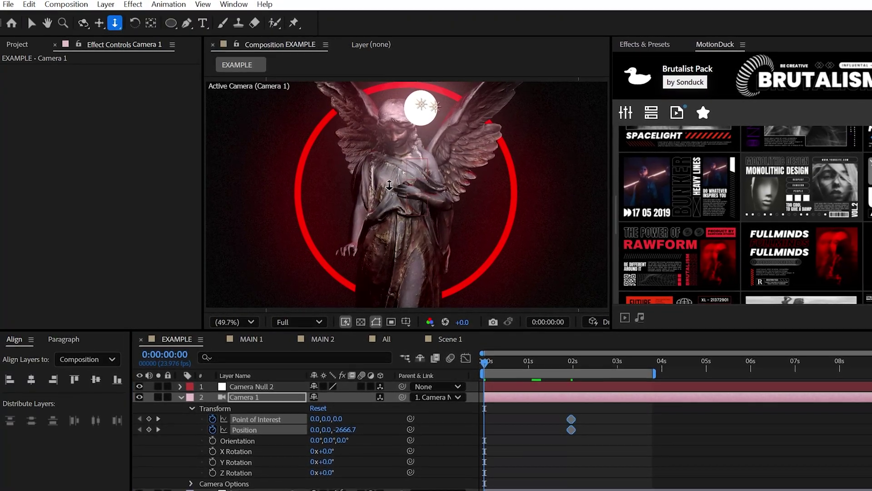
left_click_drag(389, 184, 414, 255)
key("v")
Show only Camera 1's keyframed properties and add a 0° Y Rotation keyframe to Camera Null 2 at 0:00:01:23
left_click_drag(496, 364, 584, 371)
left_click(184, 407)
key("u")
left_click(241, 397)
left_click(183, 397)
key("r")
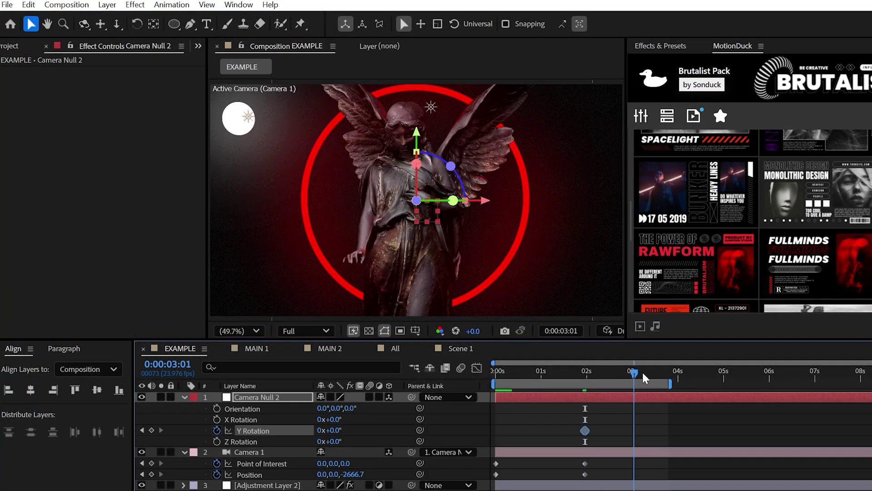
At 0:00:04:23, rotate Camera Null 2 to -61° on Y and pan Camera 1 to frame the statue right of centre
left_click_drag(660, 380, 722, 372)
left_click_drag(315, 430, 282, 430)
key("F2")
left_click_drag(436, 200, 497, 200)
key("F2")
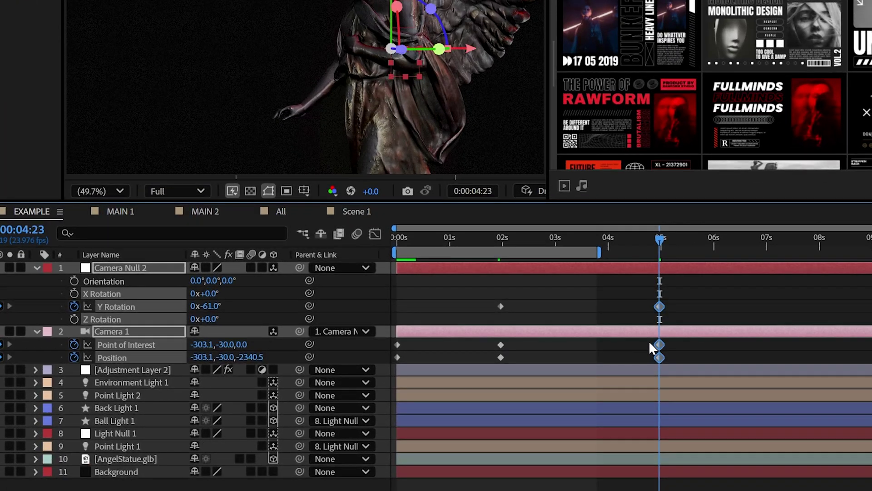
Apply Easy Ease to the camera and null keyframes and lengthen the last keyframes' incoming ease in the Graph Editor
key("F9")
left_click(374, 233)
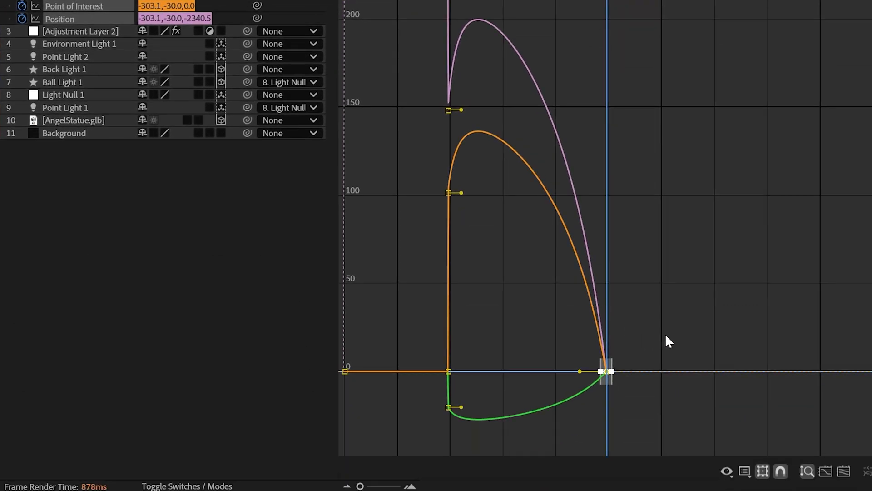
left_click_drag(580, 372, 472, 376)
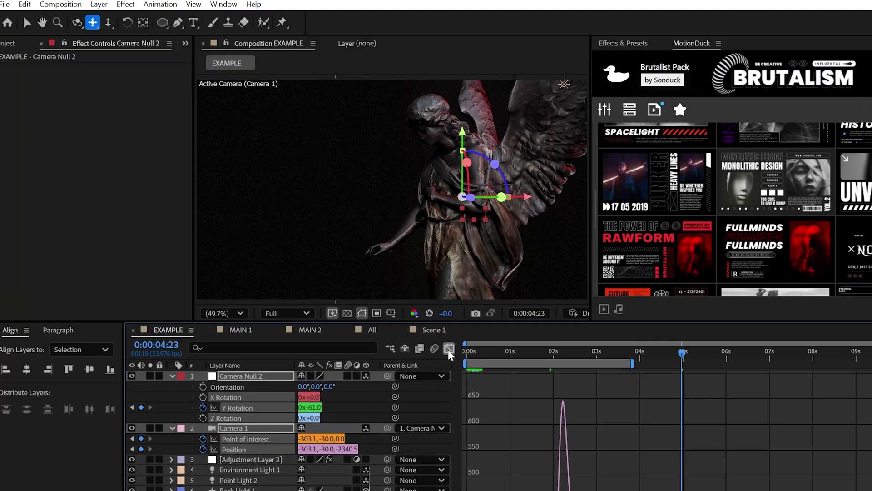
left_click(452, 350)
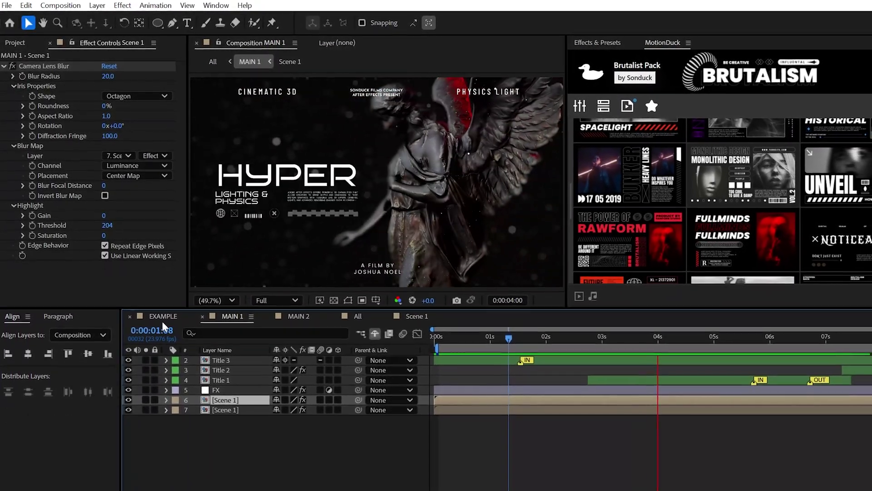
In the EXAMPLE composition, create a full-size 1920 × 1080 px white solid named Particles
left_click(164, 321)
left_click(96, 6)
mouse_move(118, 20)
left_click(318, 33)
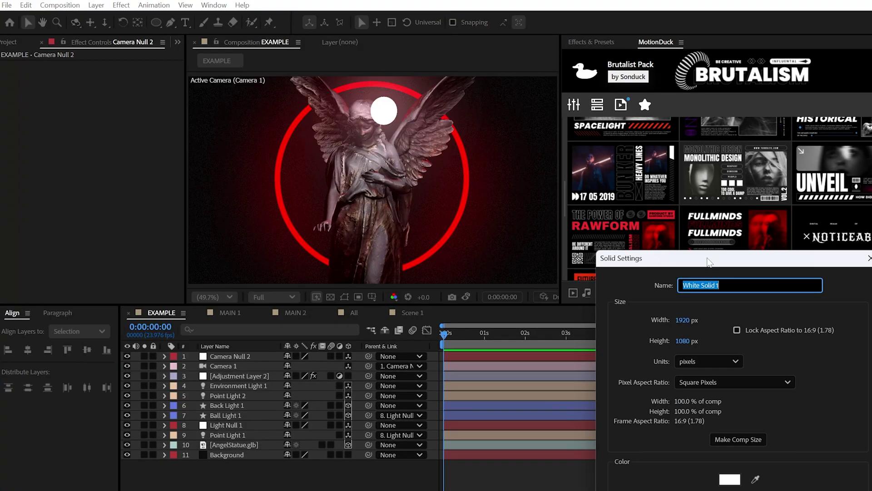
left_click_drag(693, 257, 334, 145)
type("Particles")
key("Return")
Apply CC Ball Action to the Particles solid with Grid Spacing 5, Ball Size 14 and Scatter 734
left_click(121, 5)
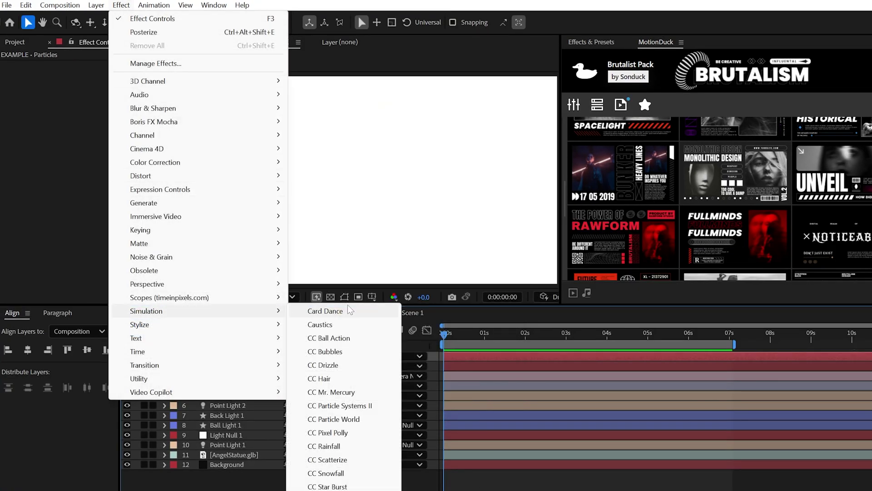
left_click(328, 338)
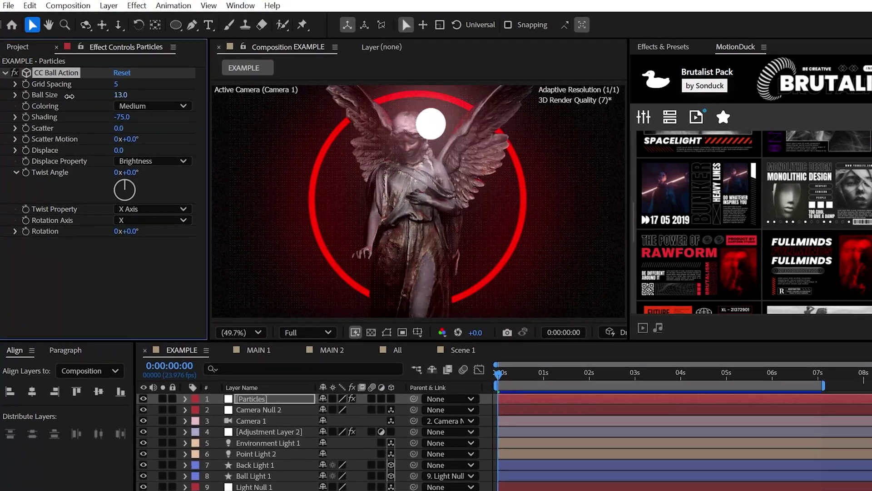
left_click_drag(119, 128, 327, 144)
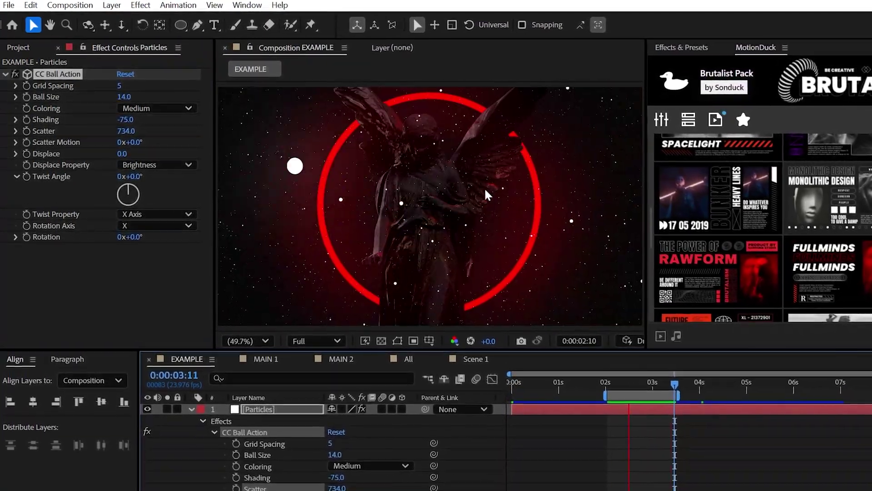
Animate the Scatter Motion of CC Ball Action on the Particles layer with a time expression
left_click(635, 380)
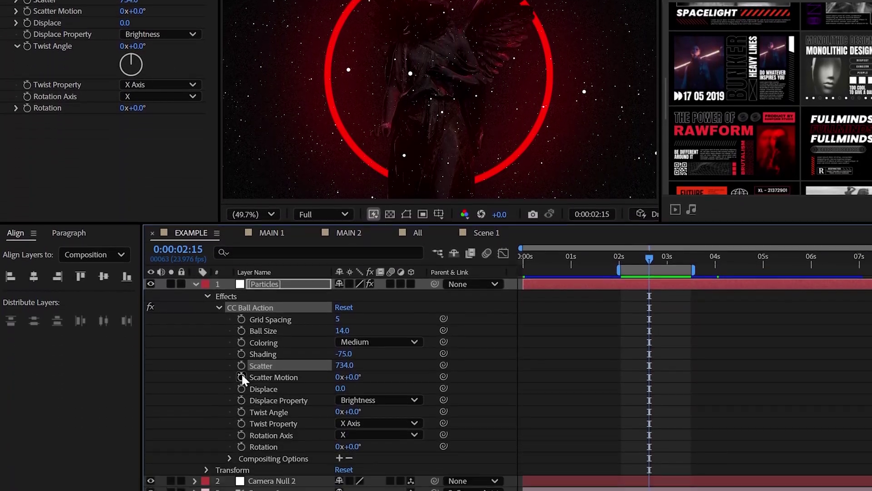
left_click(241, 372, "alt")
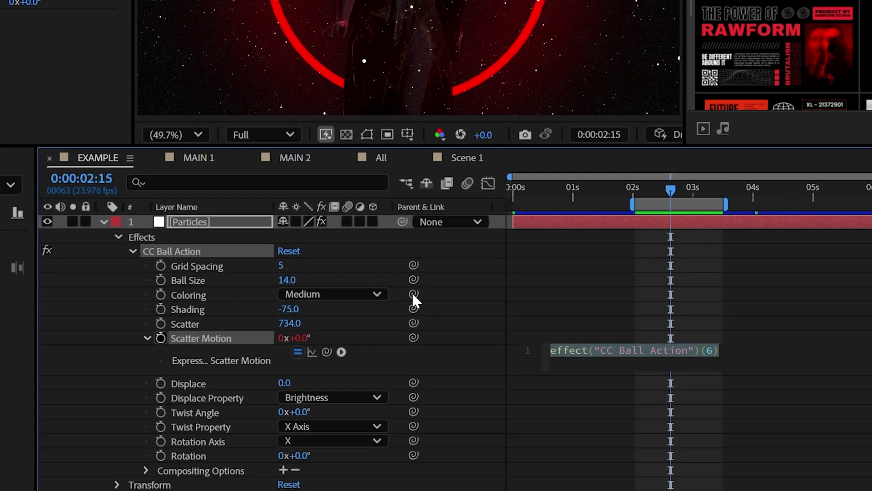
type("time")
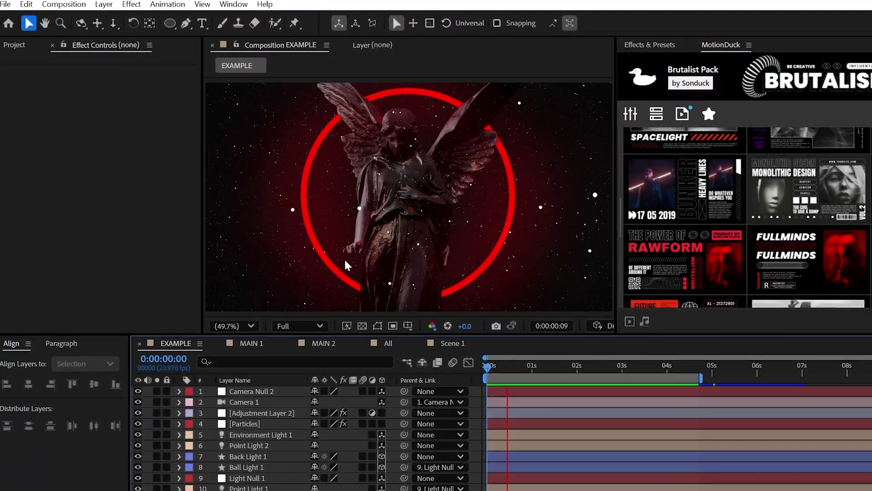
Compare the EXAMPLE composition with the depth-blurred look of the MAIN 1 composition
left_click(251, 342)
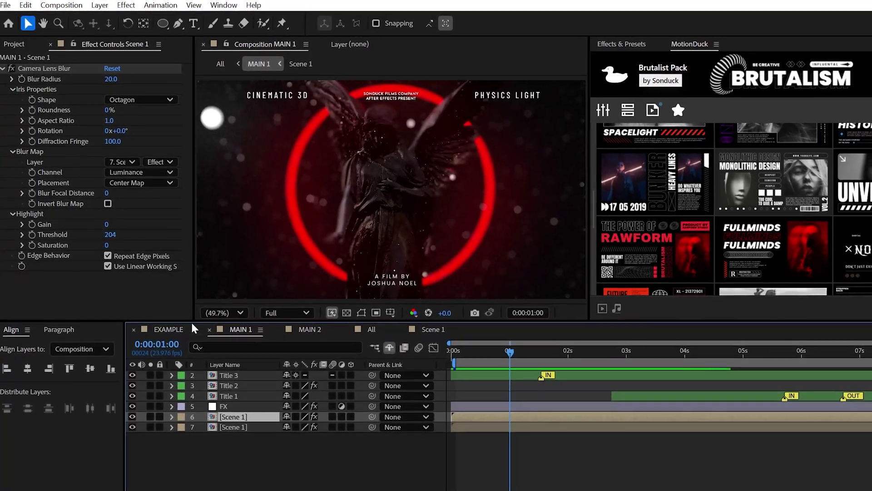
left_click(171, 329)
left_click(243, 328)
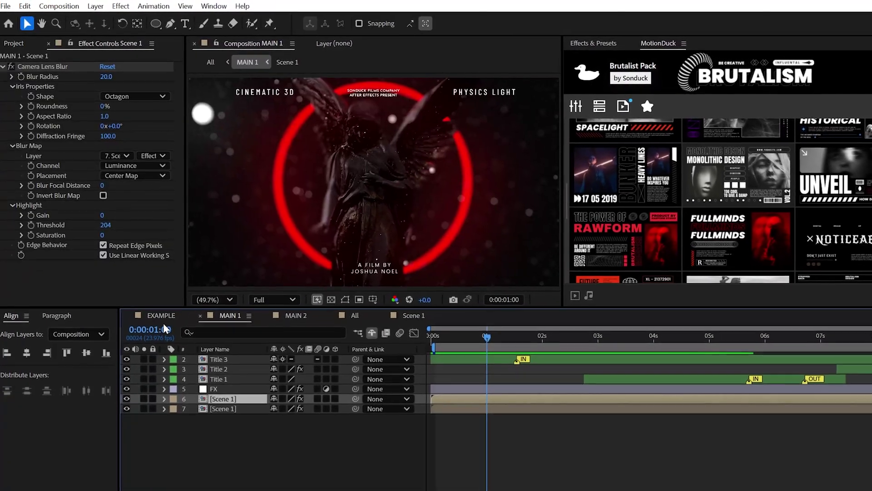
In EXAMPLE, pre-compose every layer except the adjustment layer as Scene and place it beneath the adjustment layer
left_click(161, 315)
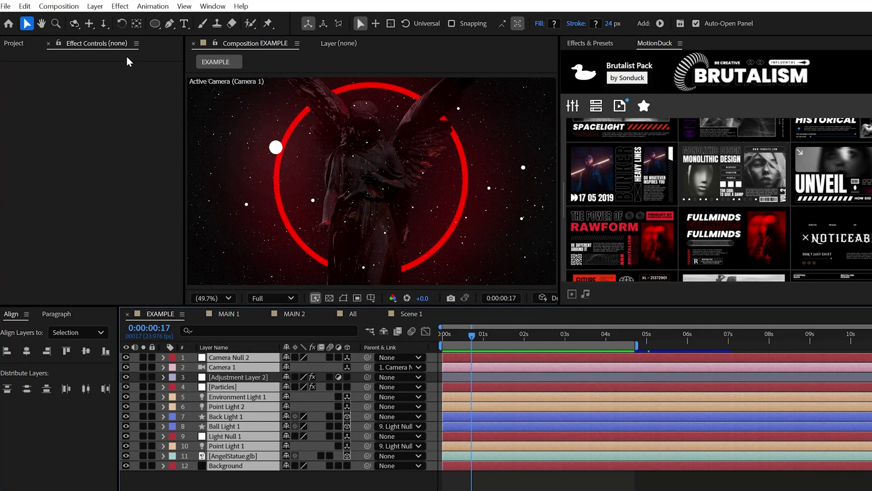
left_click(95, 6)
left_click(126, 423)
type("Scene")
key("Return")
left_click_drag(206, 357, 206, 394)
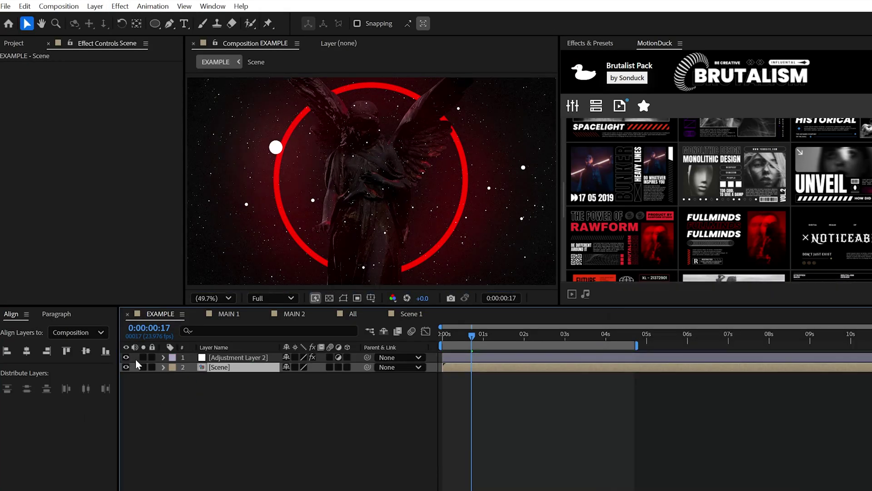
Apply 3D Channel Extract to Scene with depth inverted, Black Point 4900 and White Point 3100, plus Depth of Field with Maximum Radius 21
left_click(120, 6)
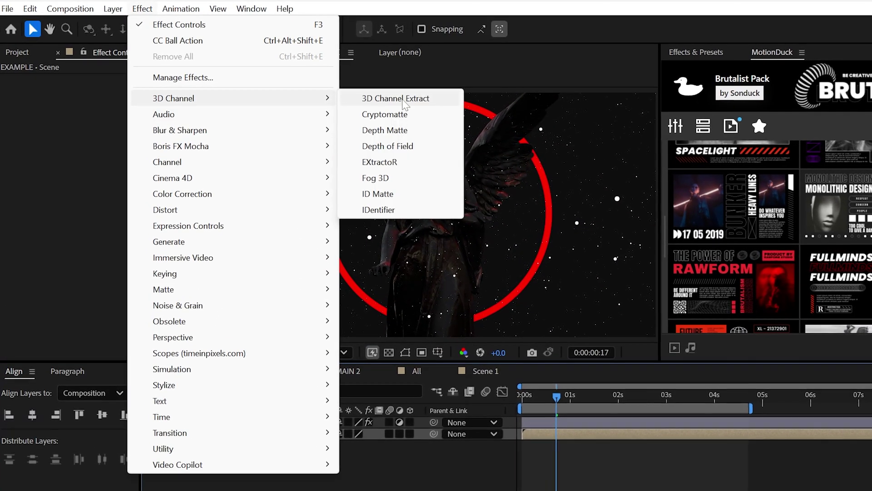
left_click(405, 100)
left_click(123, 151)
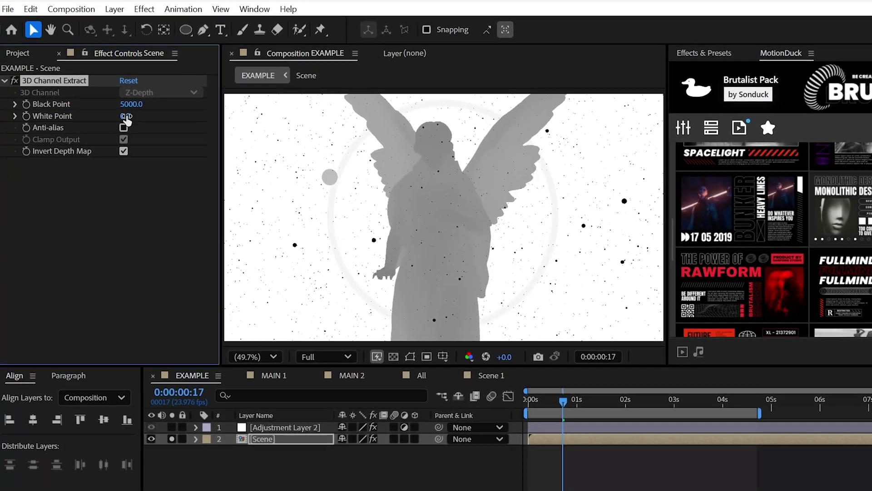
left_click_drag(126, 119, 146, 115)
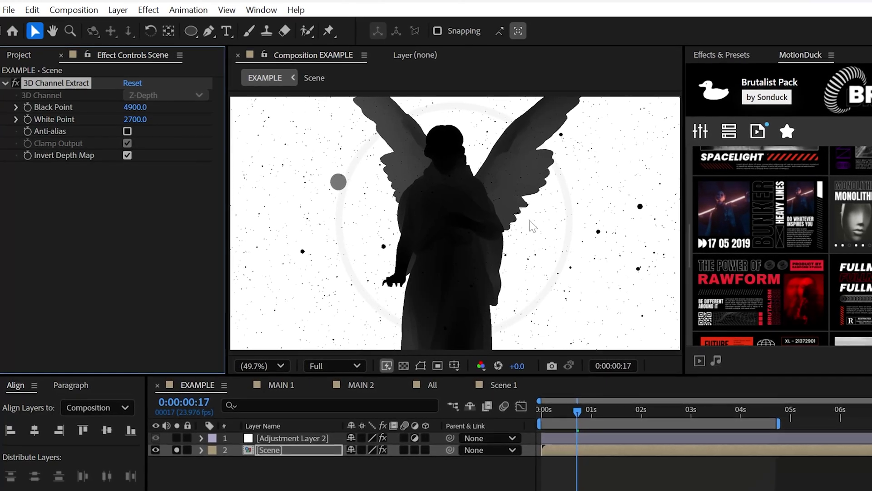
left_click_drag(142, 120, 144, 120)
left_click(149, 10)
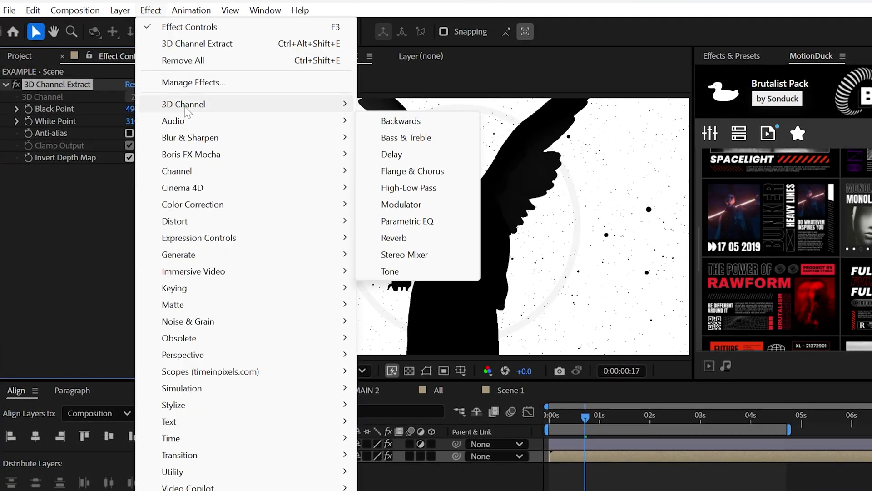
left_click(400, 155)
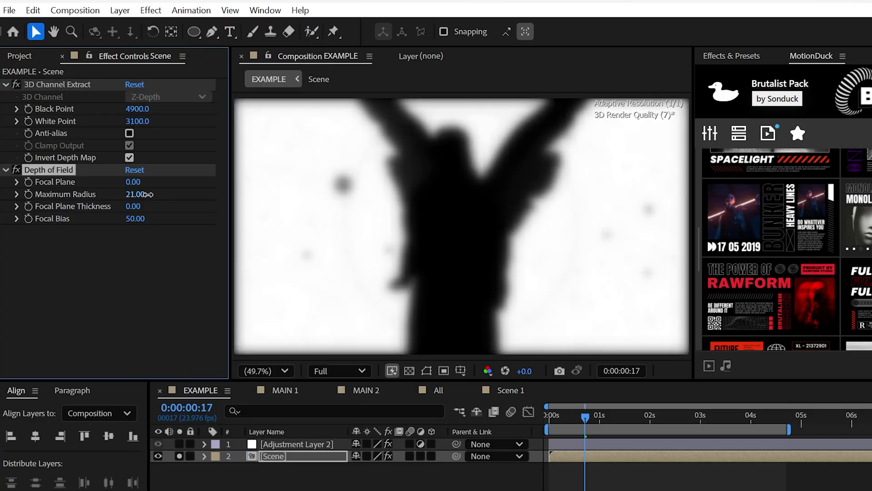
Duplicate the Scene layer and remove 3D Channel Extract and Depth of Field from the upper copy
left_click(32, 10)
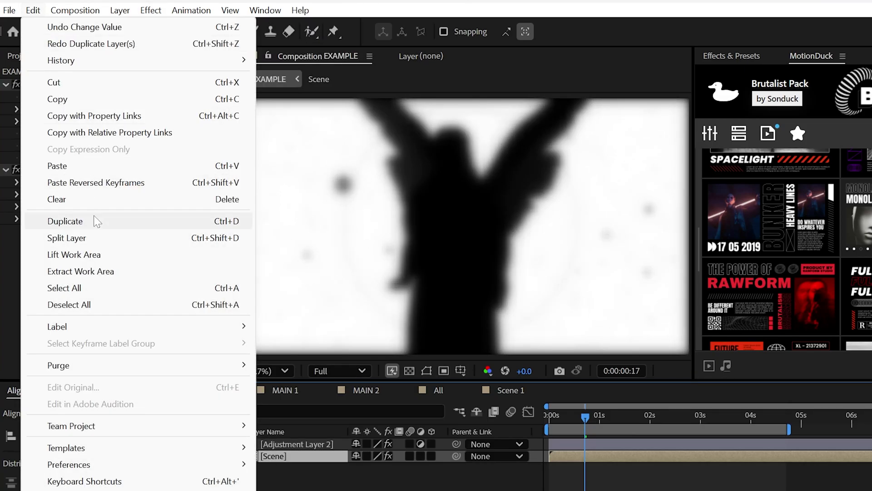
left_click(93, 220)
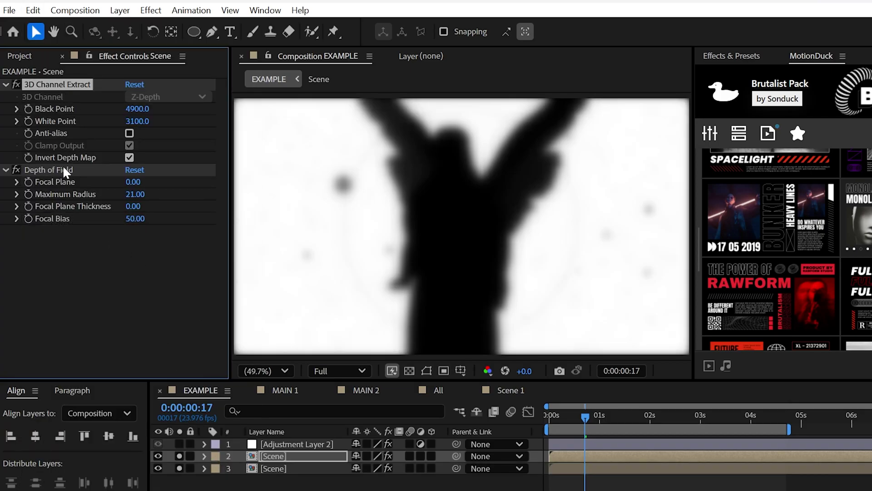
key("Delete")
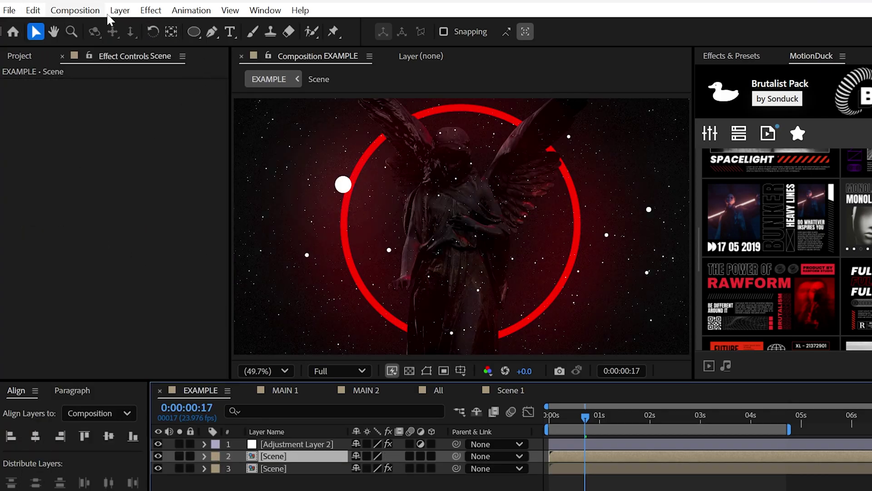
Apply Camera Lens Blur to the upper Scene layer, using the lower Scene layer with Effects & Masks as its blur map
left_click(151, 10)
mouse_move(183, 137)
left_click(391, 155)
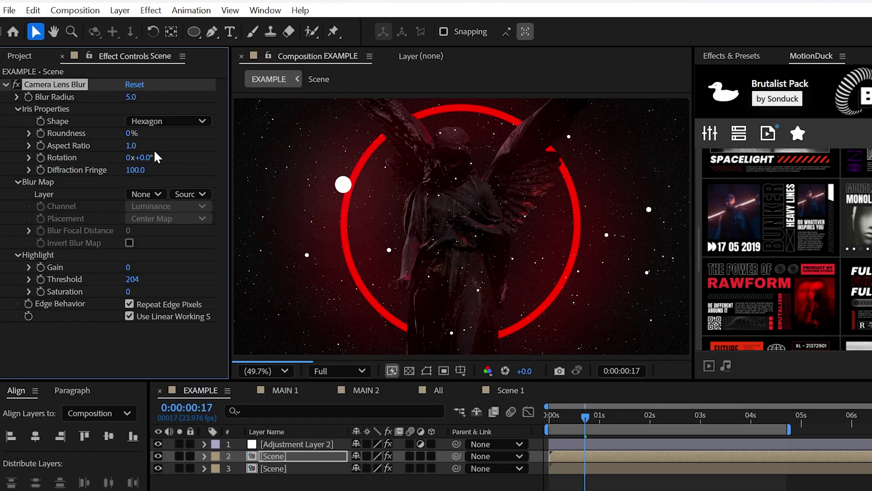
left_click(167, 266)
left_click(189, 194)
left_click(205, 241)
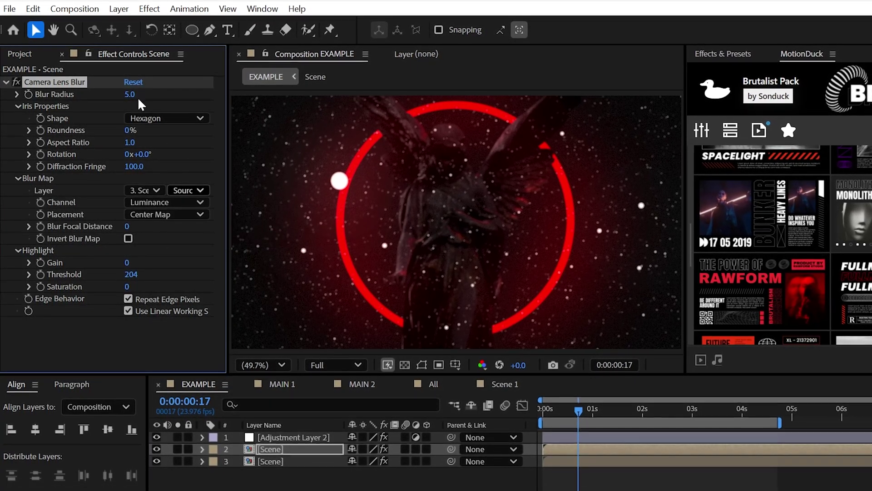
Set the Camera Lens Blur radius to 15 and its iris shape to Octagon
left_click_drag(131, 96, 136, 93)
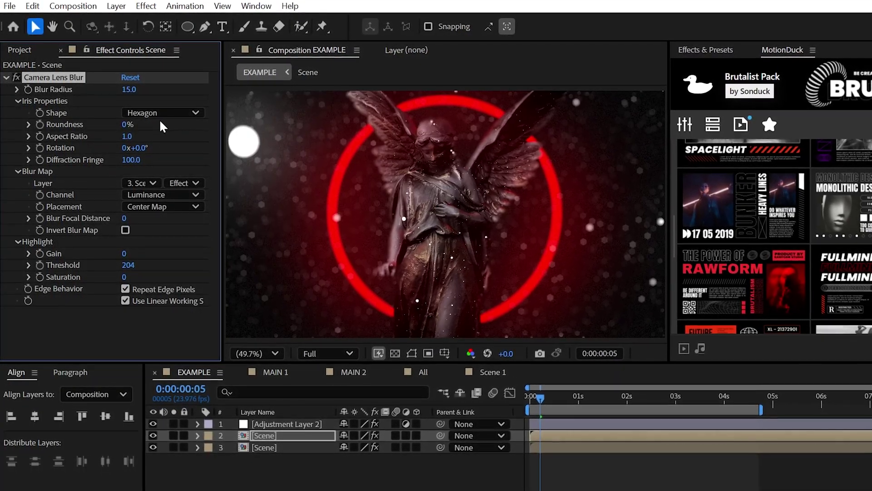
left_click(161, 113)
left_click(171, 217)
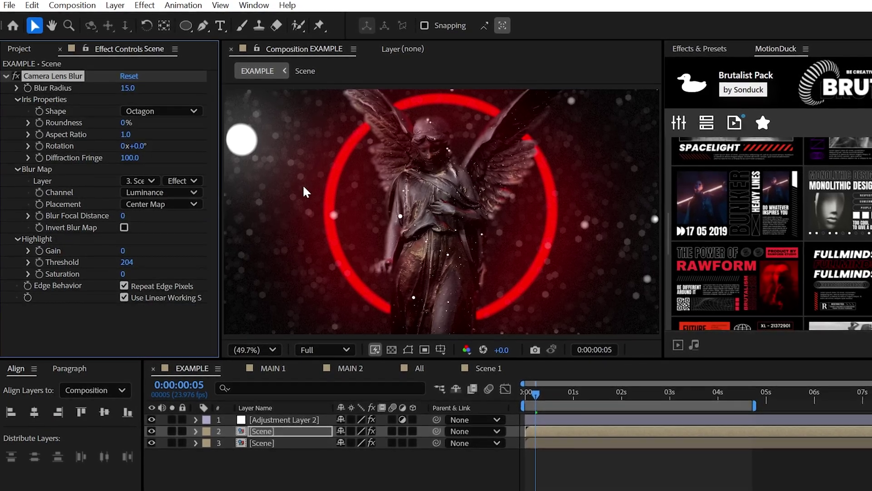